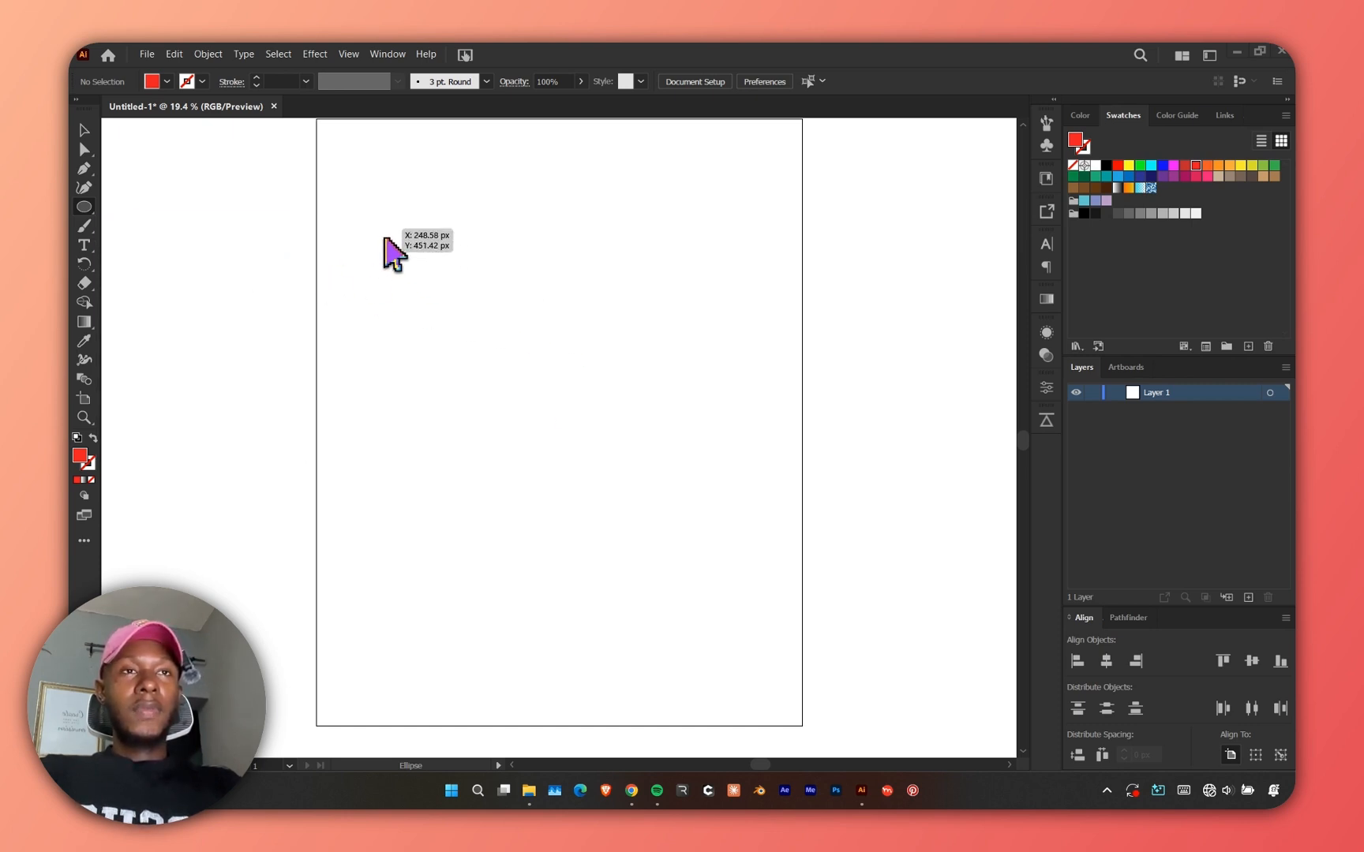
Draw a red circle near the top-left area of the artboard with the Ellipse tool.
left_click_drag(402, 257, 474, 303)
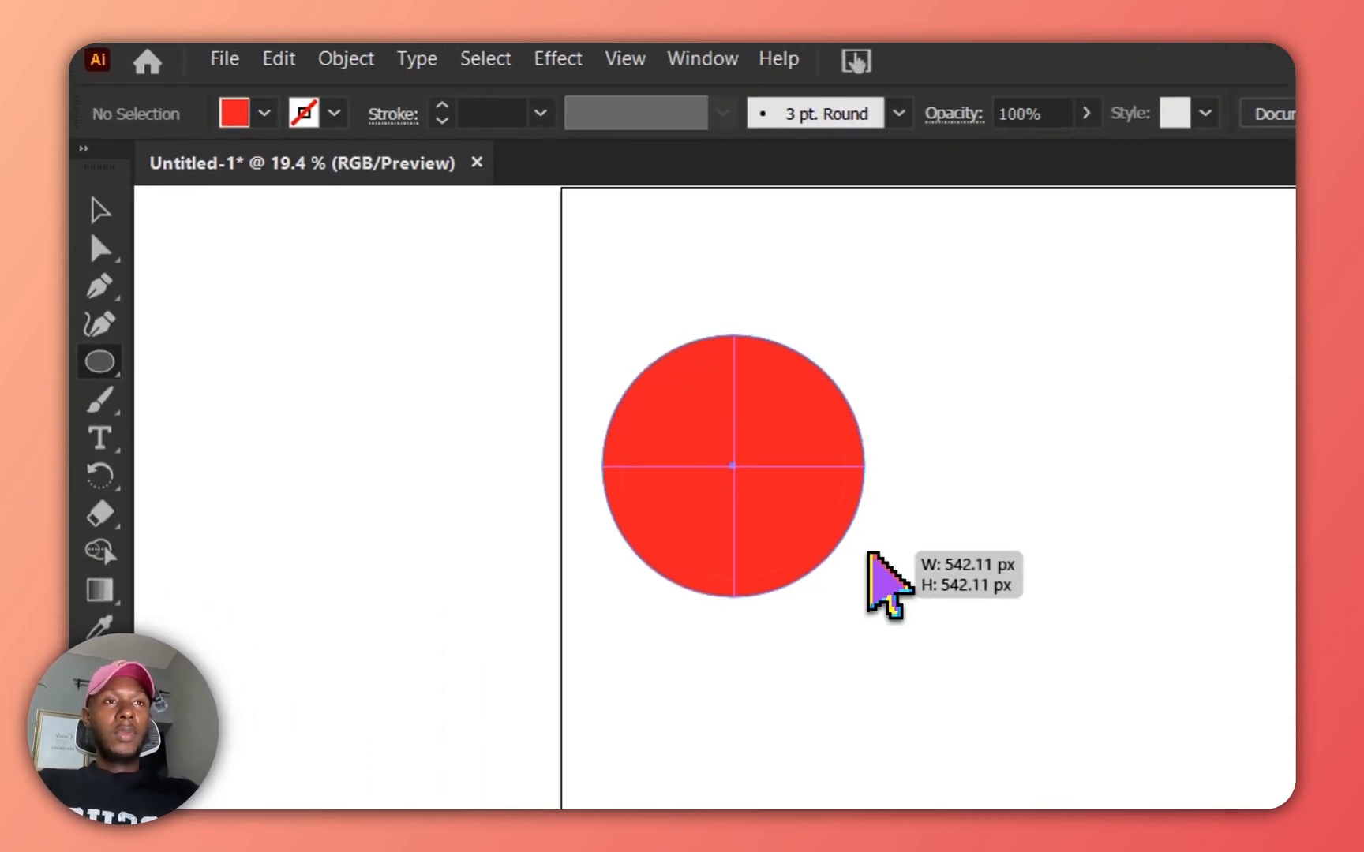
left_click_drag(880, 559, 882, 559)
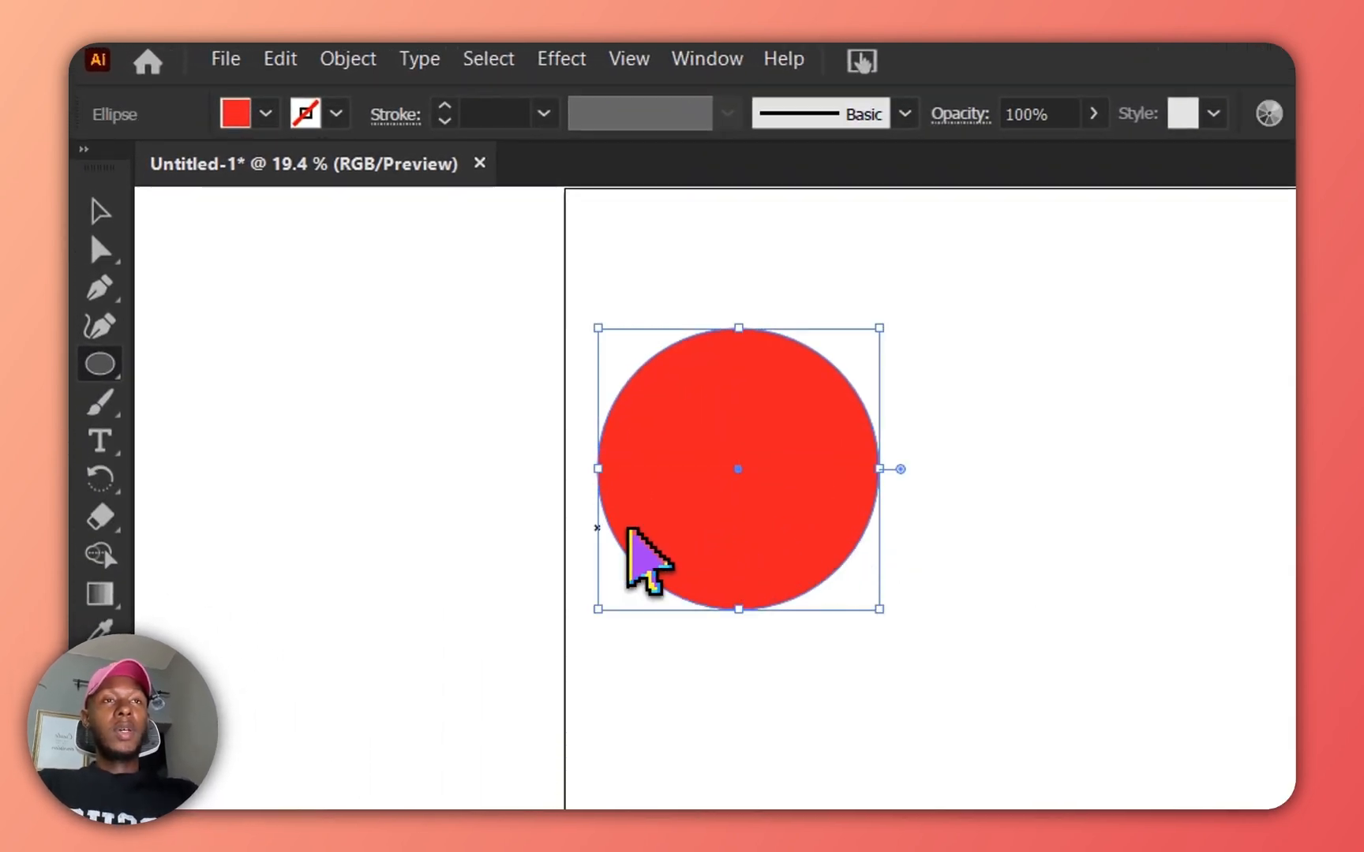
left_click(97, 219)
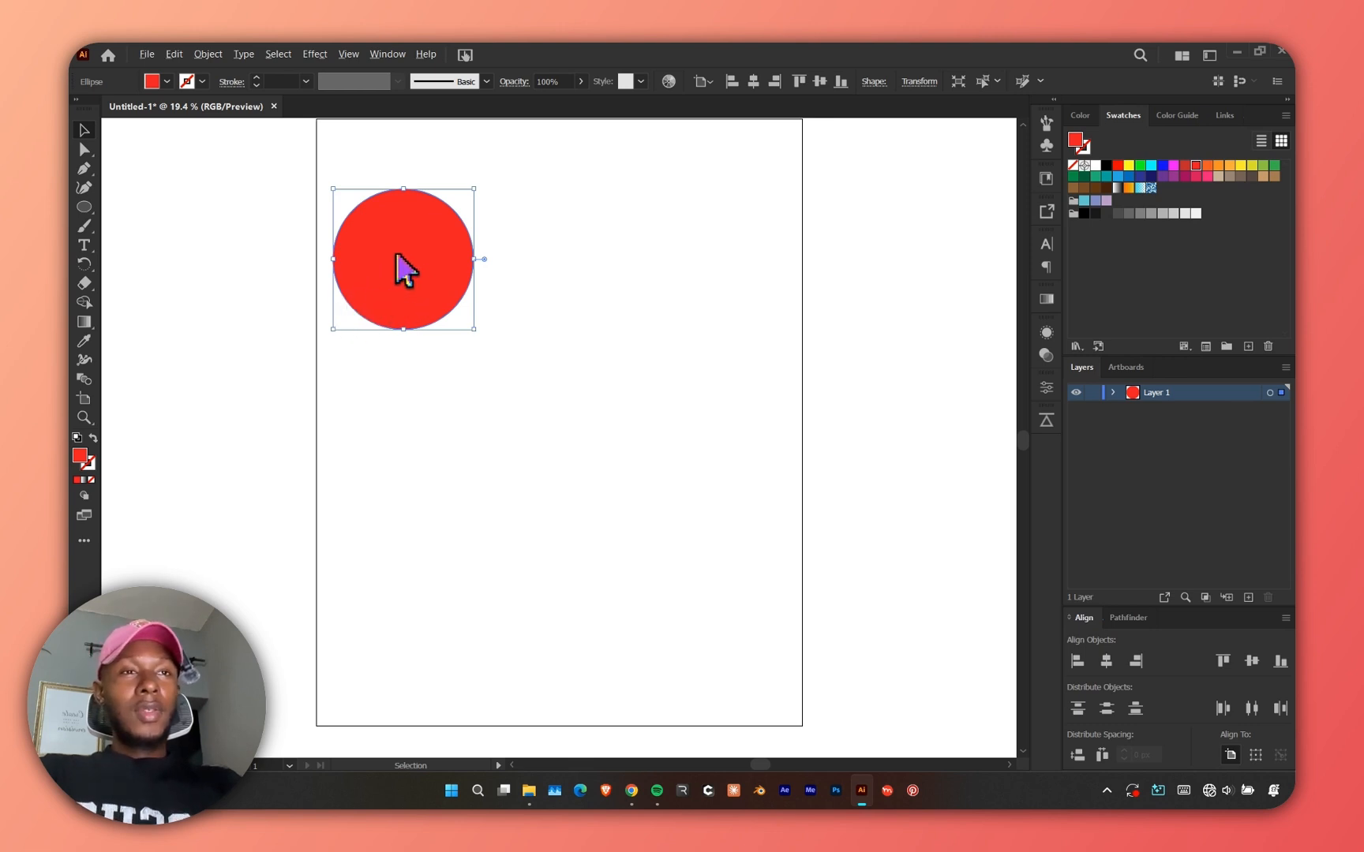
Duplicate the red circle, placing the copy diagonally below and to the right of it.
scroll(392, 231, "up", 4)
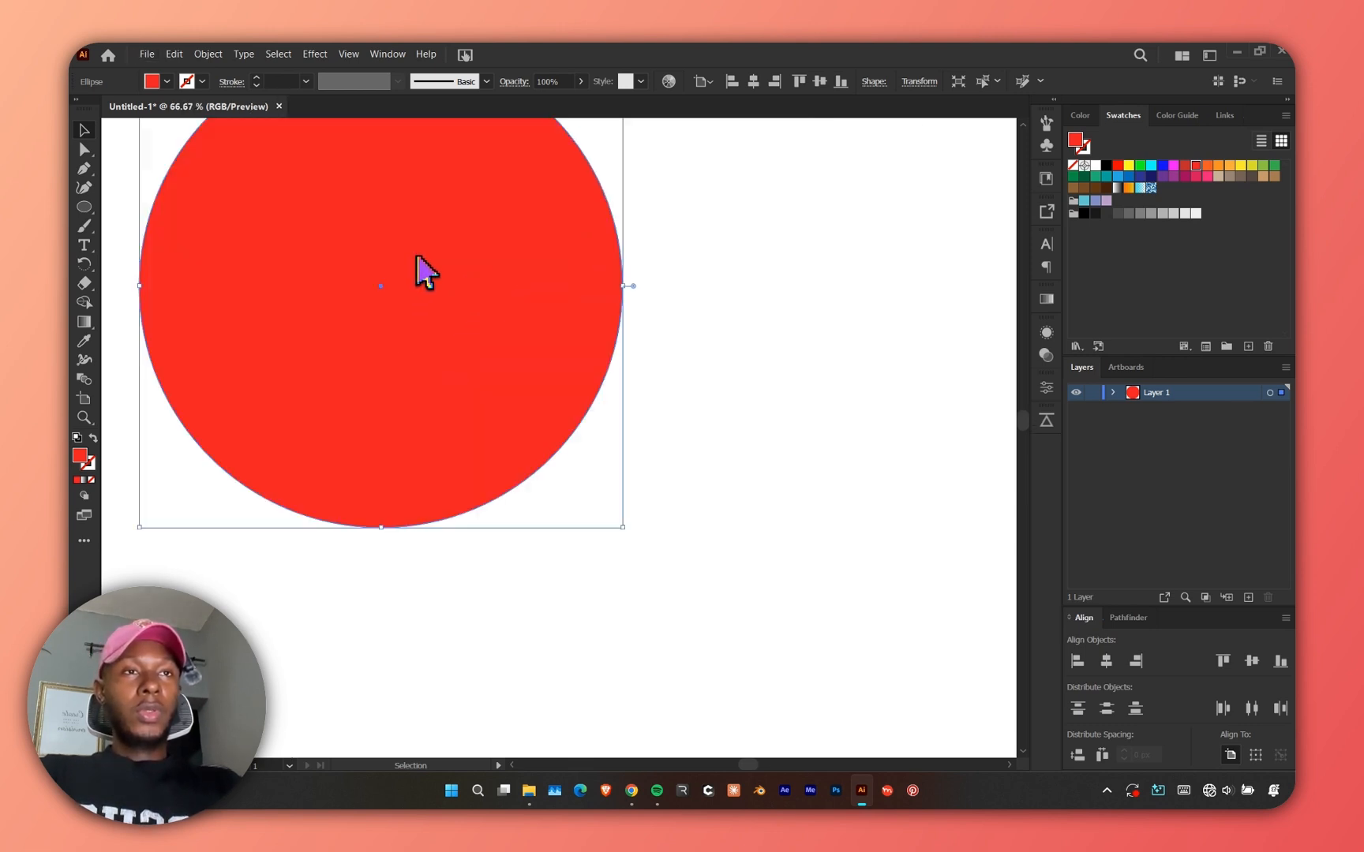
scroll(391, 292, "down", 2)
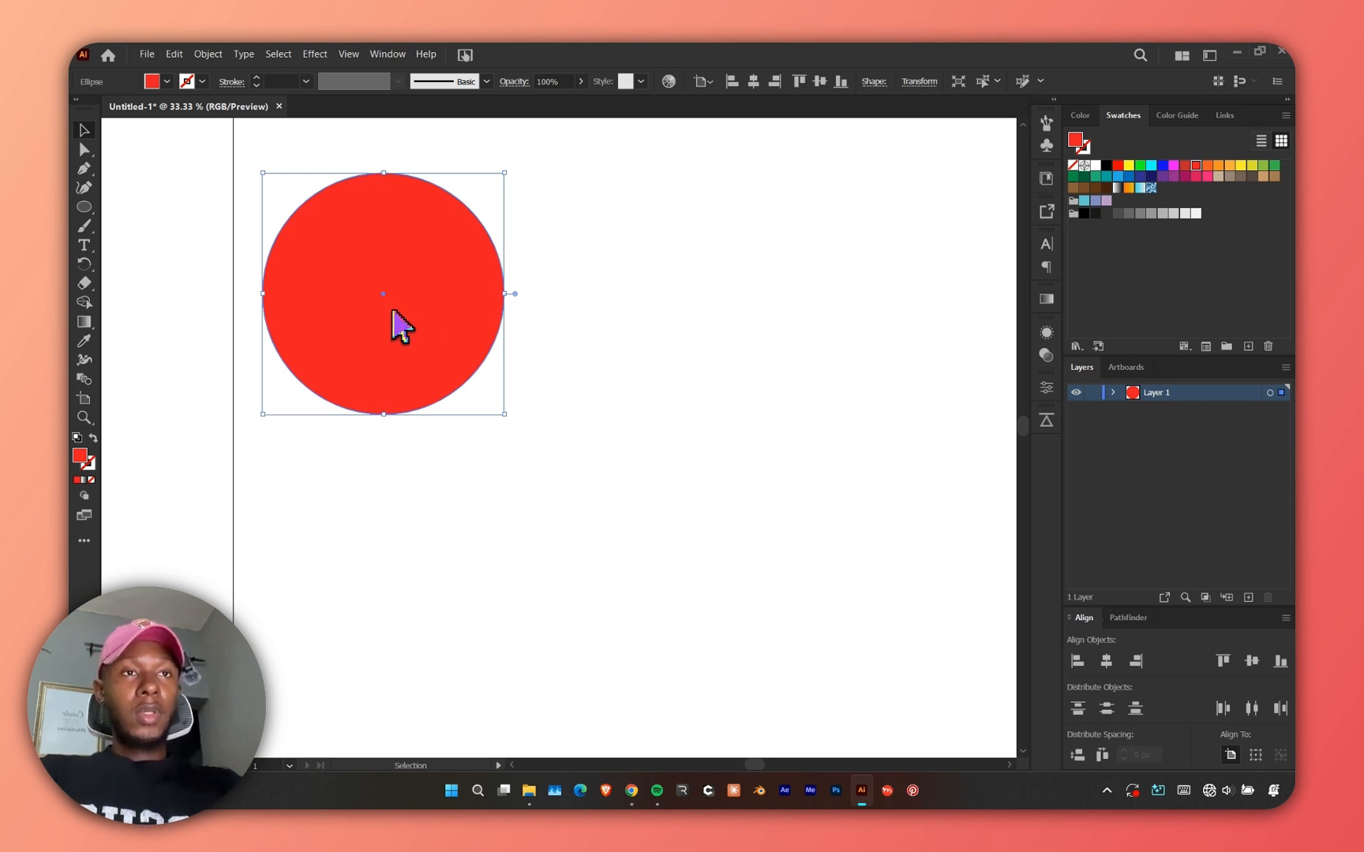
left_click_drag(393, 310, 635, 452)
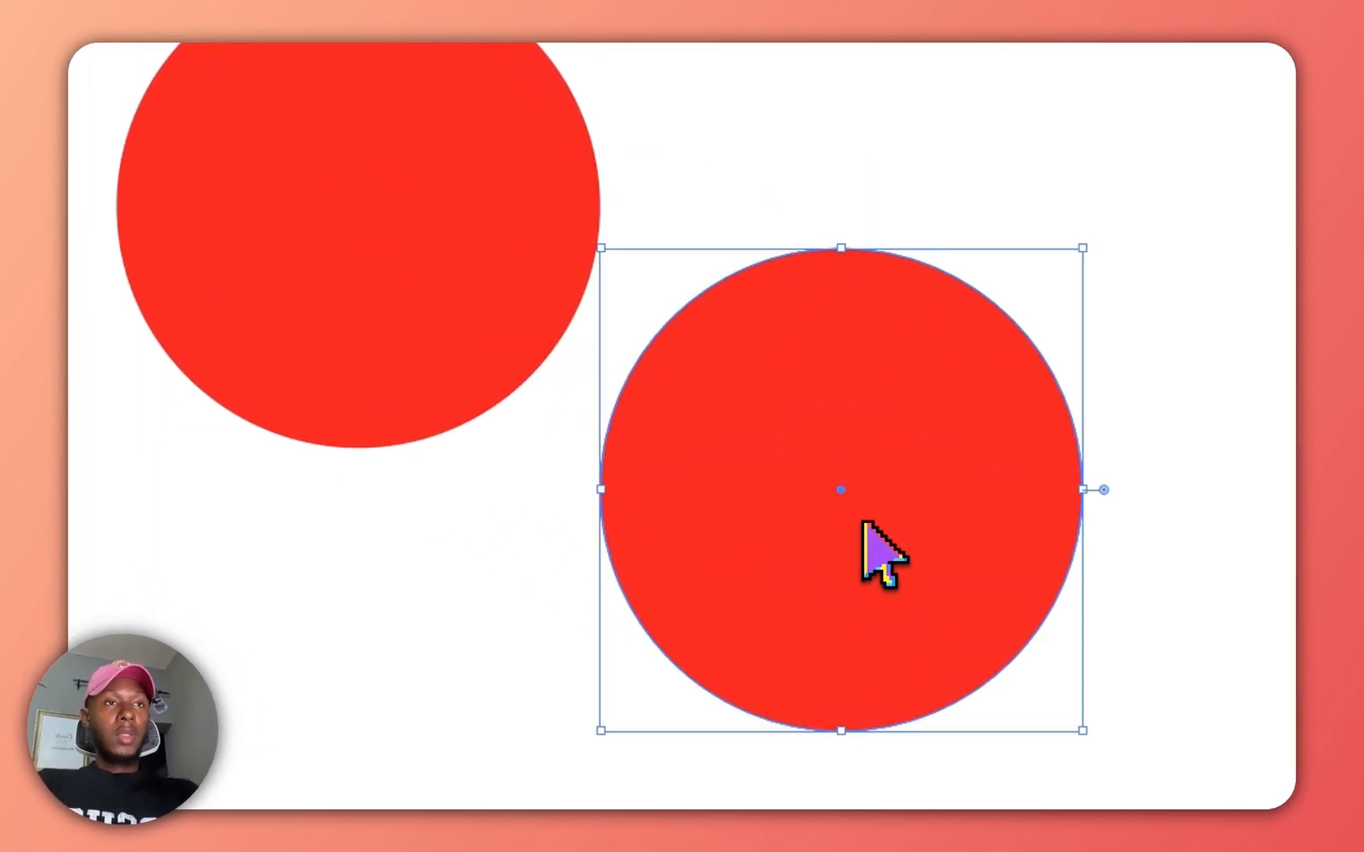
Duplicate the second circle again, placing the third copy further down and to the right.
scroll(393, 237, "down", 5)
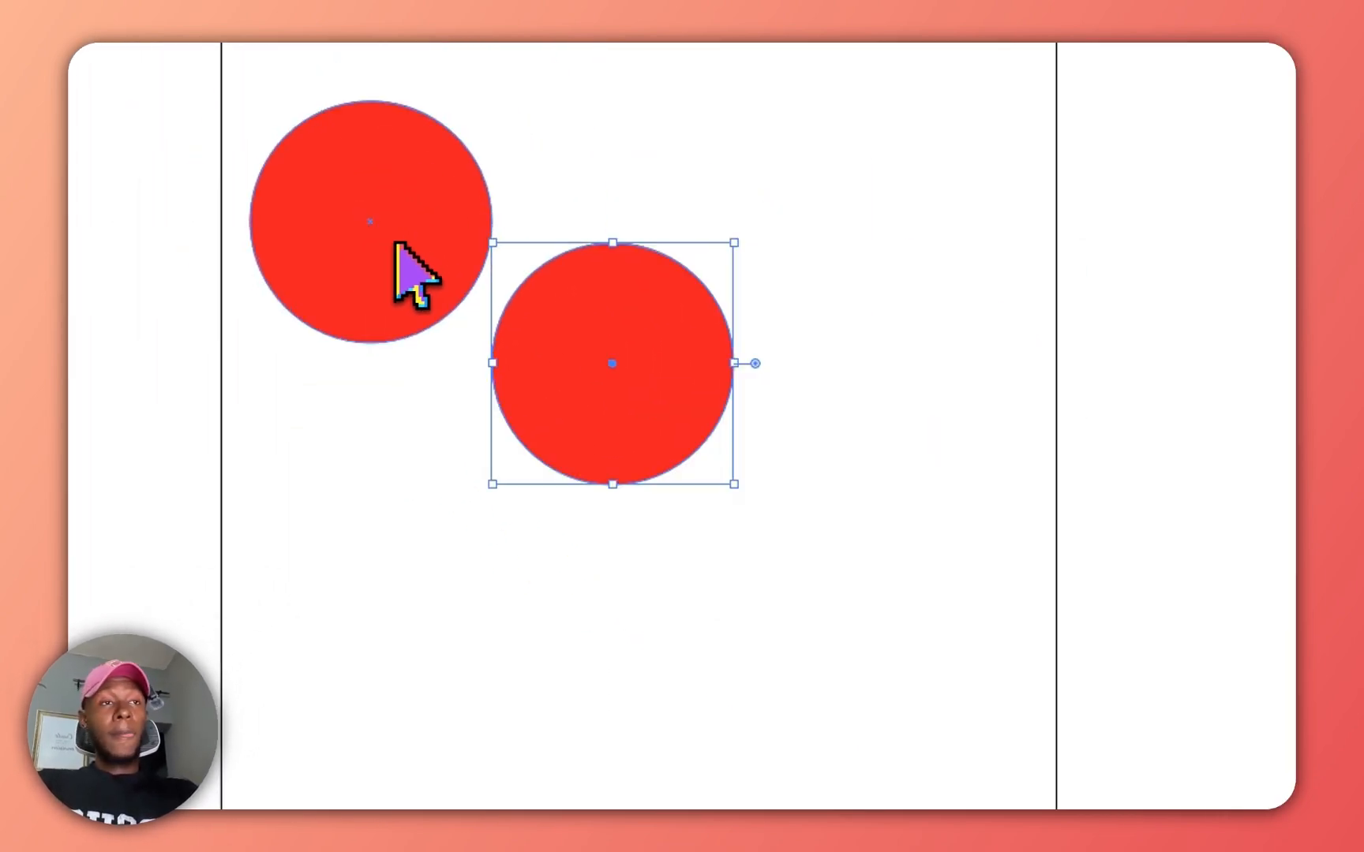
scroll(714, 393, "up", 4)
left_click_drag(611, 382, 992, 615)
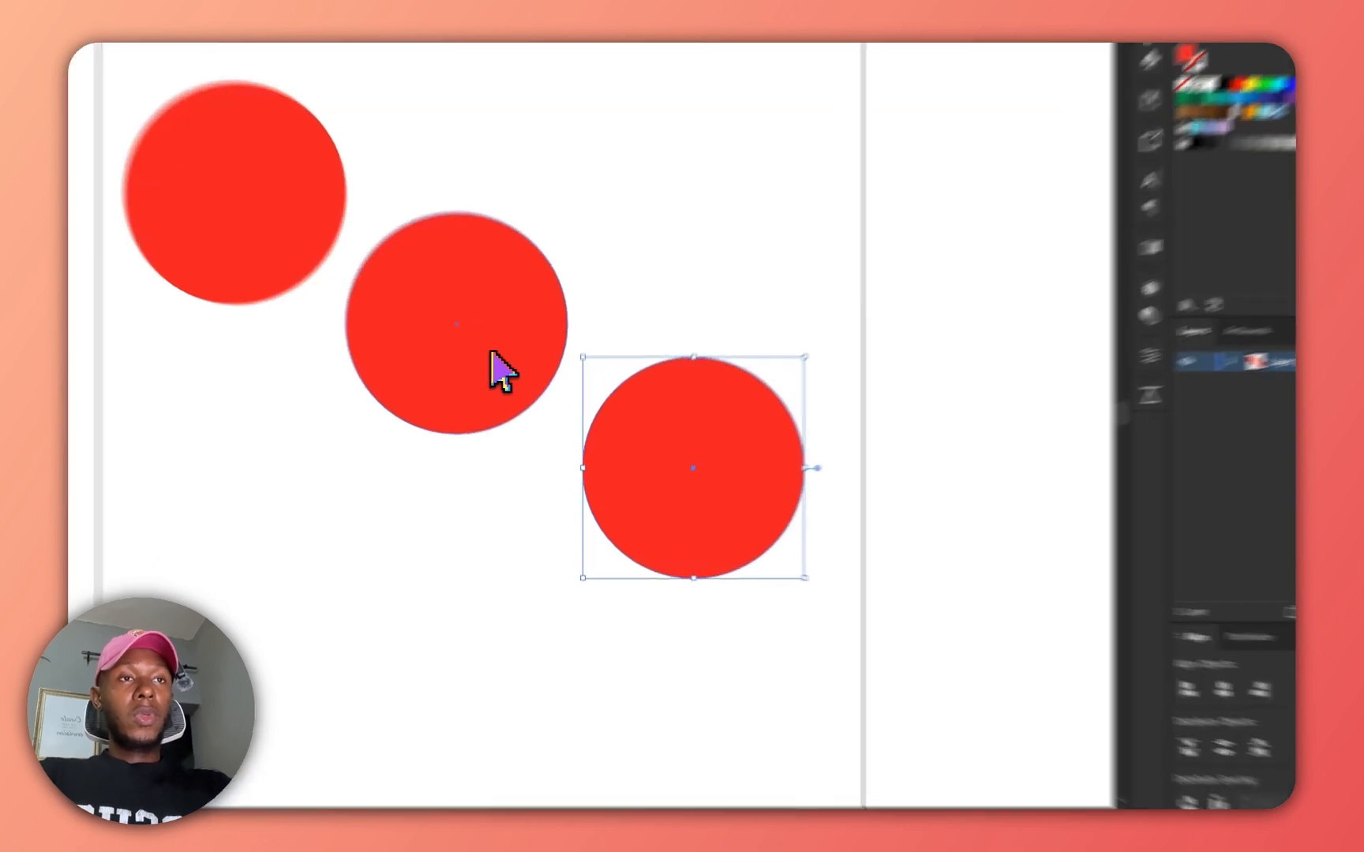
Scale down the second and third circles, making the third circle the smallest.
left_click(507, 388)
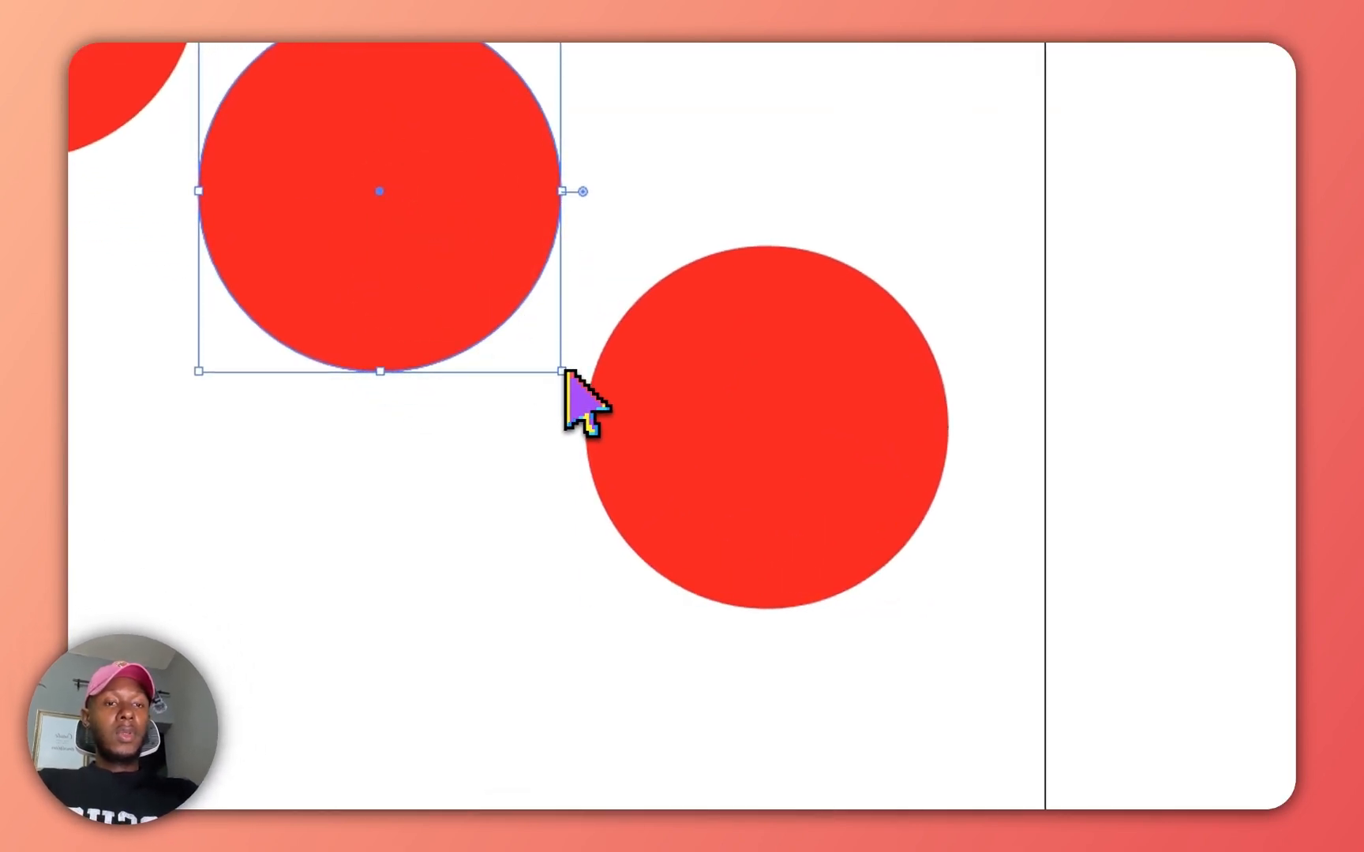
left_click_drag(564, 370, 497, 326)
left_click(722, 468)
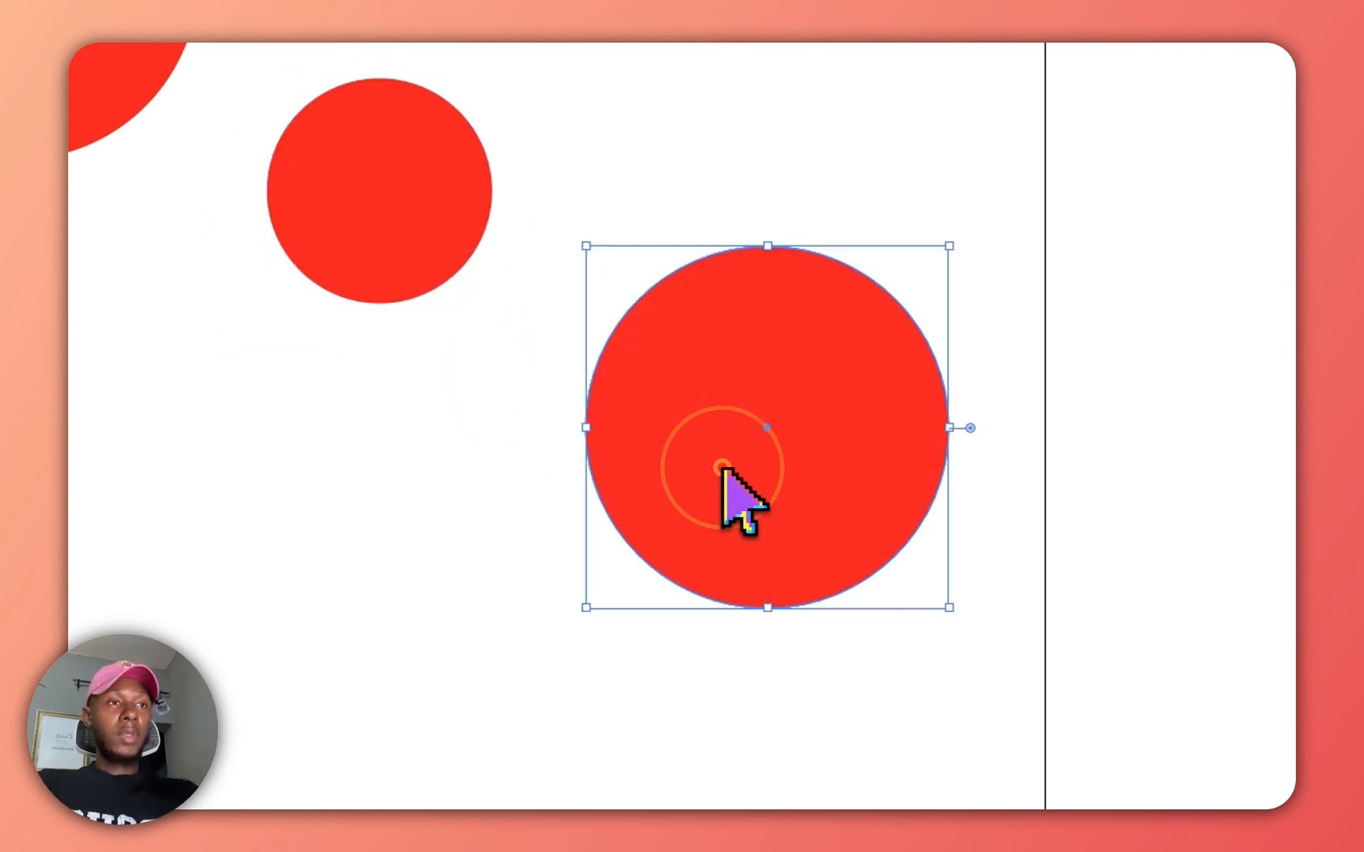
left_click_drag(950, 610, 835, 500)
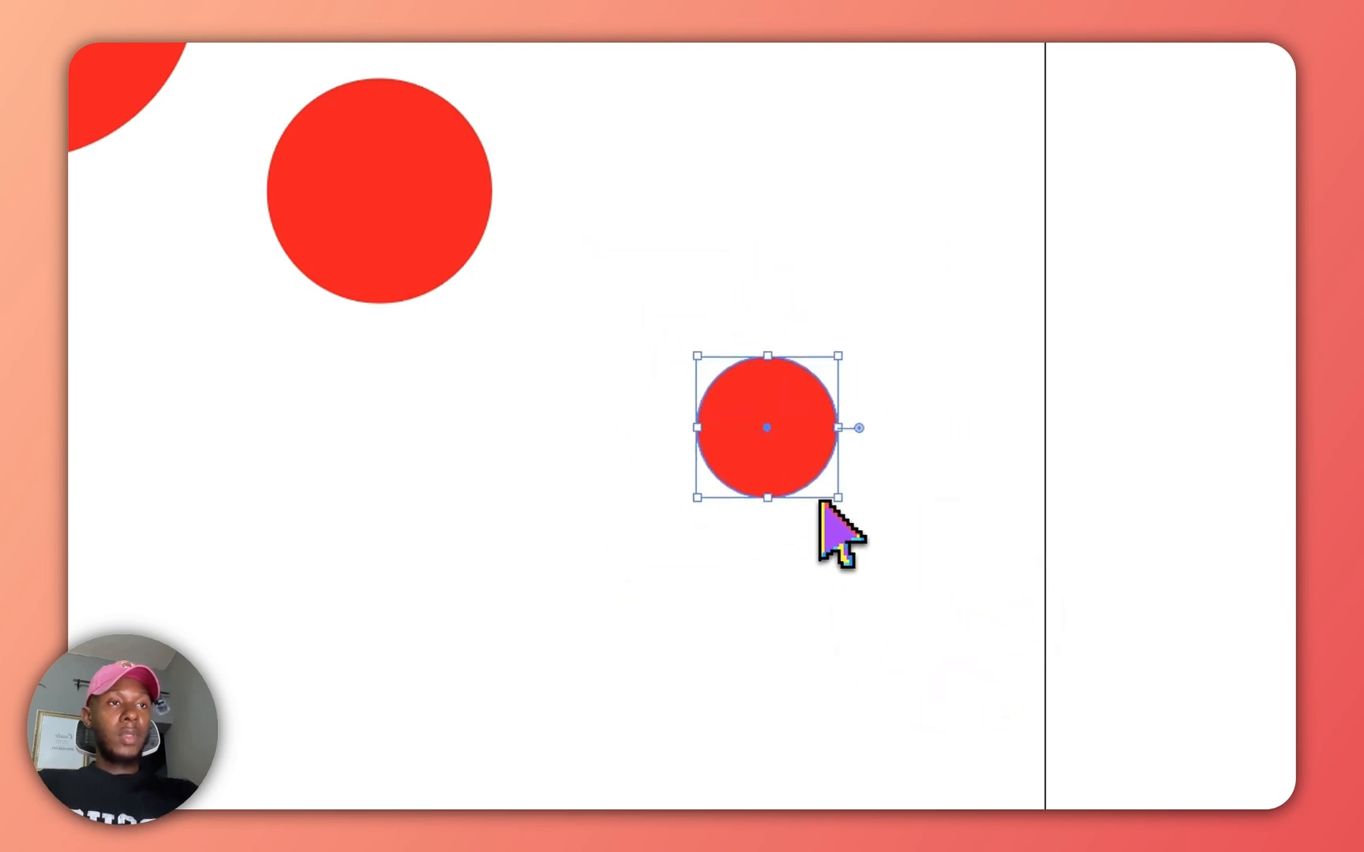
left_click(521, 347)
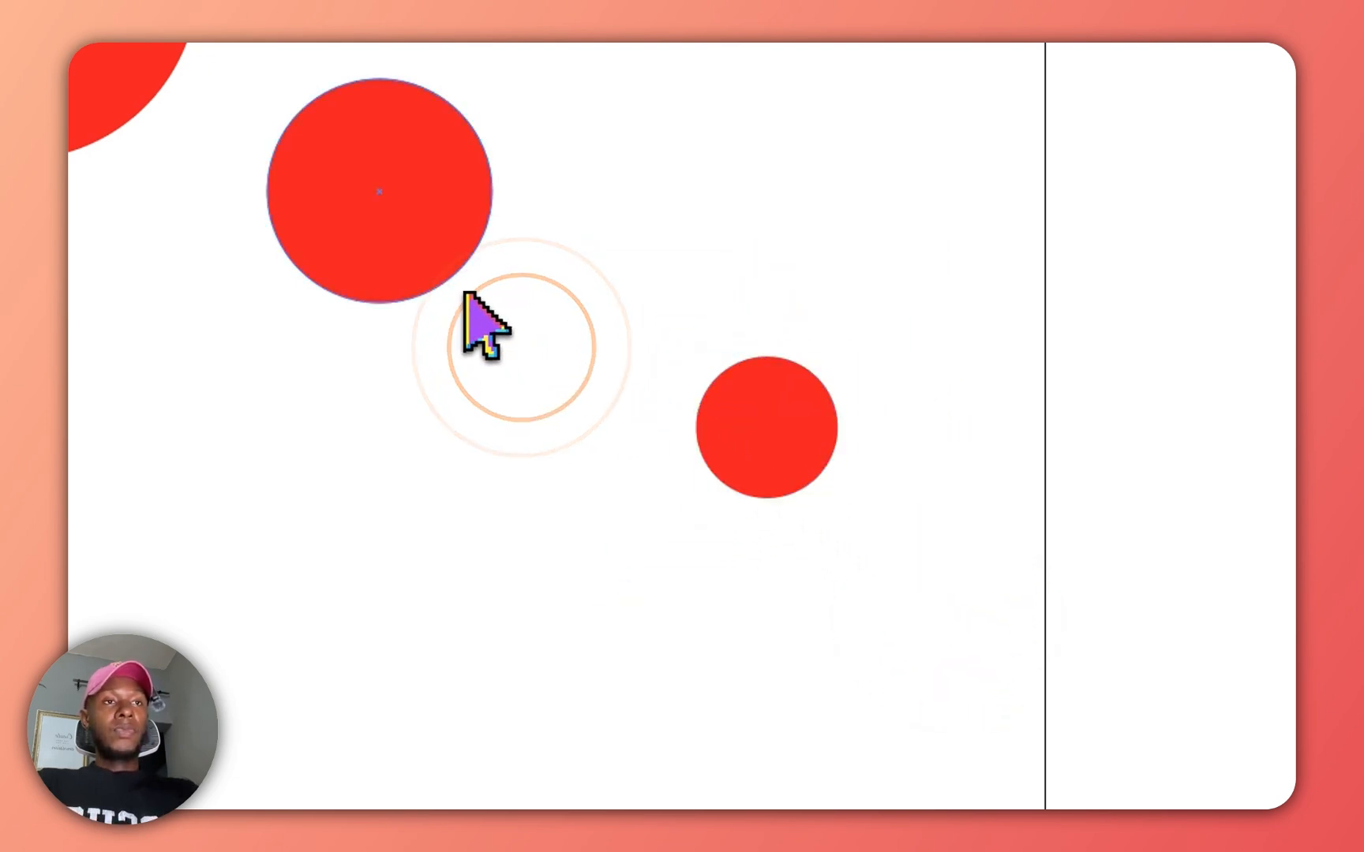
Fill the middle circle with orange and the smallest circle with yellow from the swatches.
left_click(419, 250)
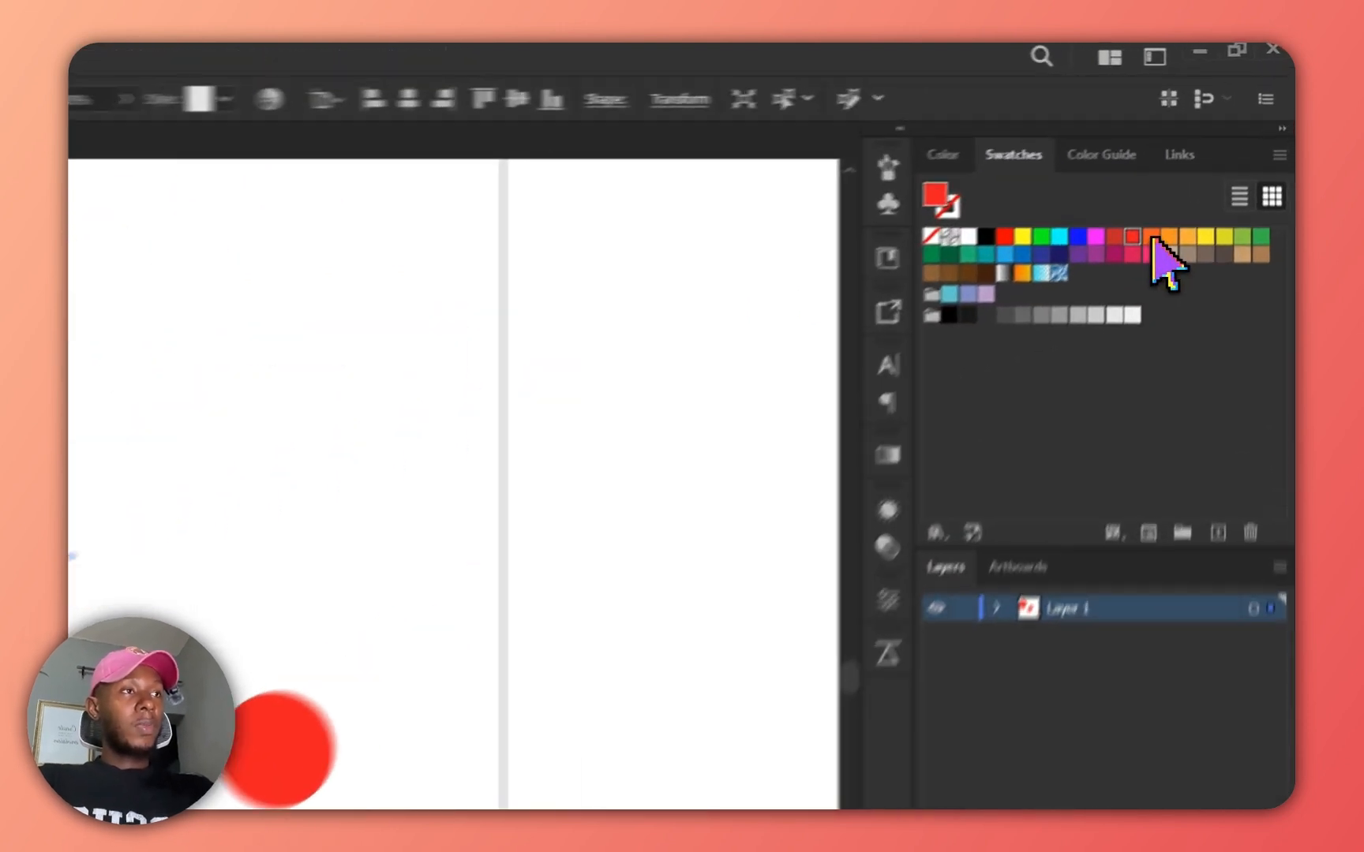
left_click(1217, 165)
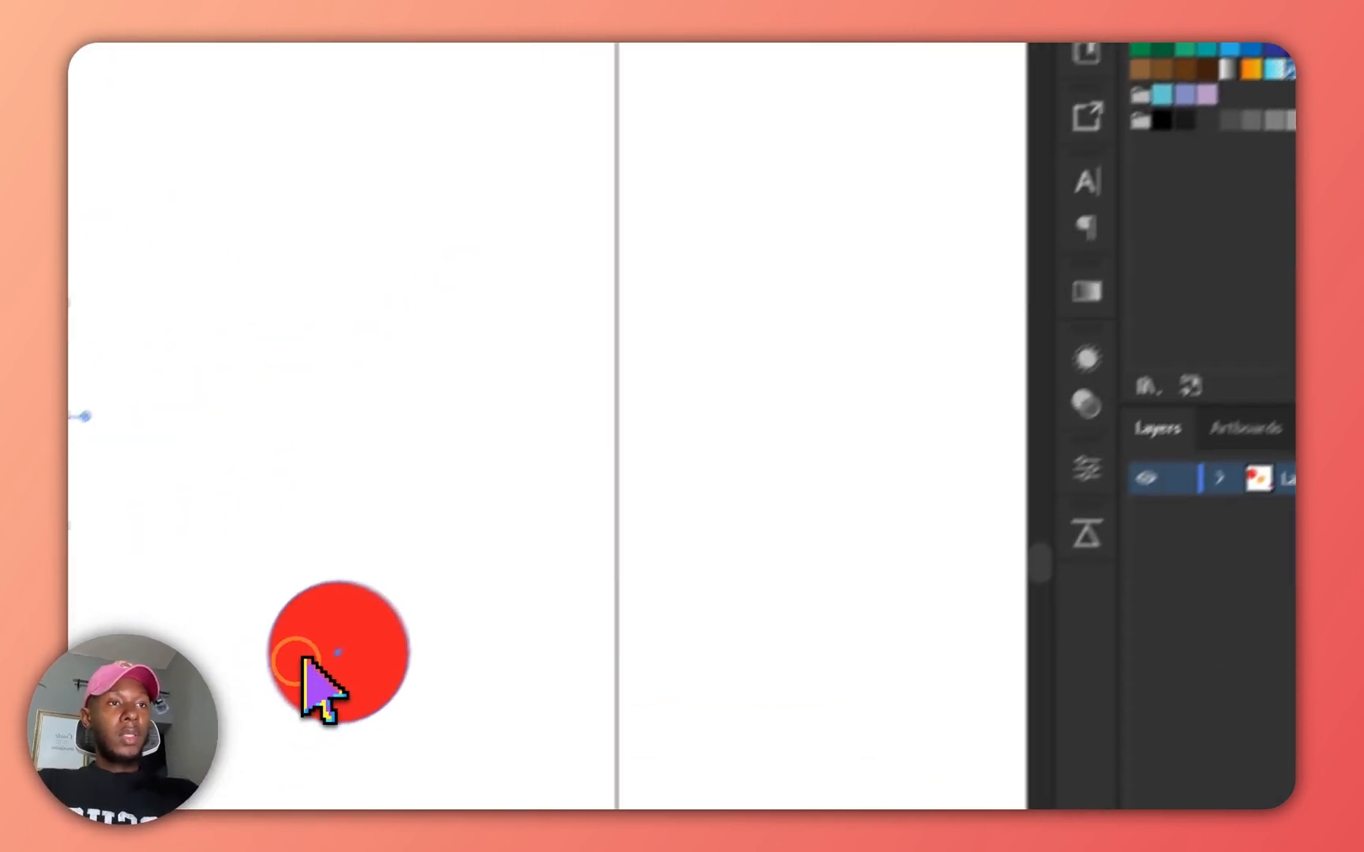
left_click(316, 671)
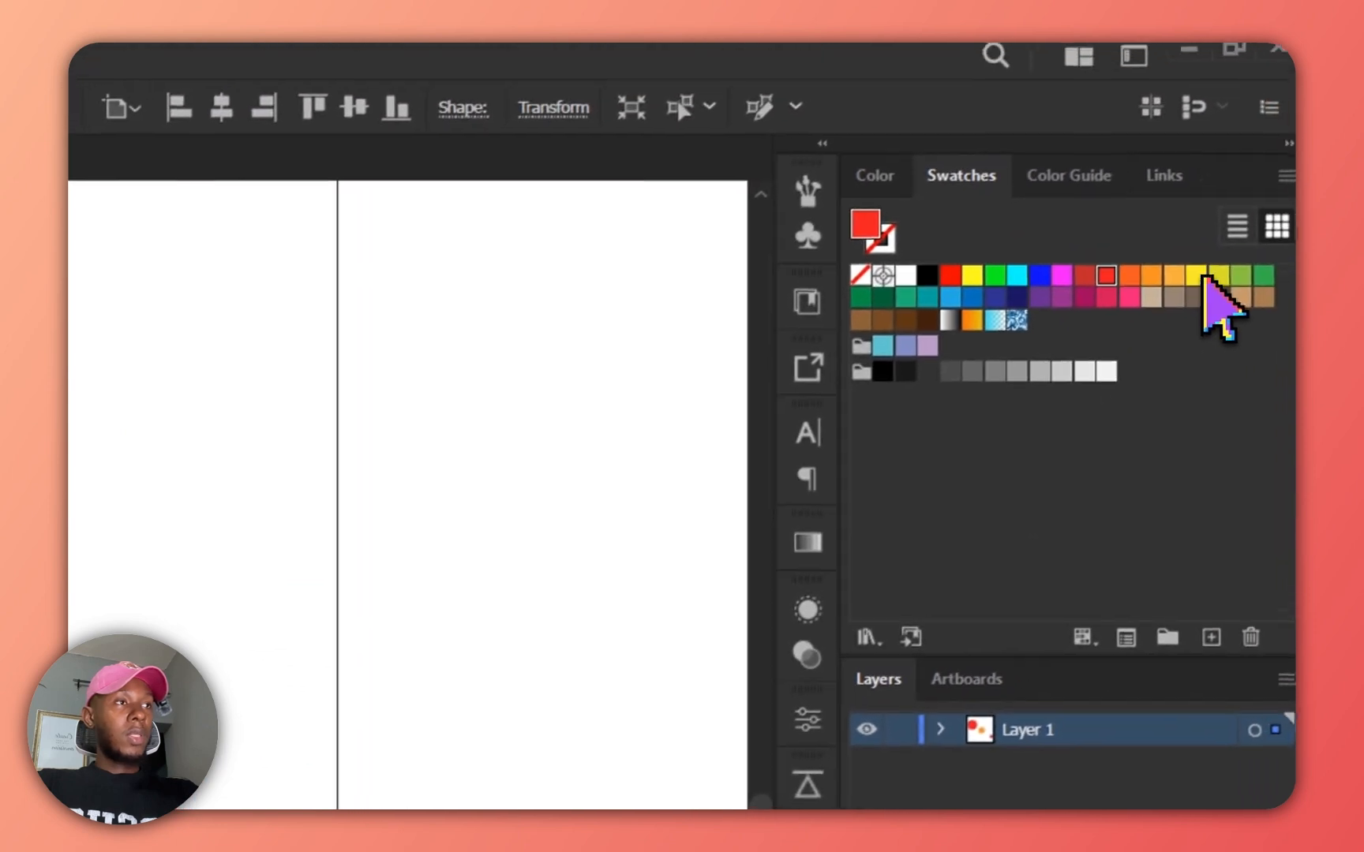
left_click(1286, 199)
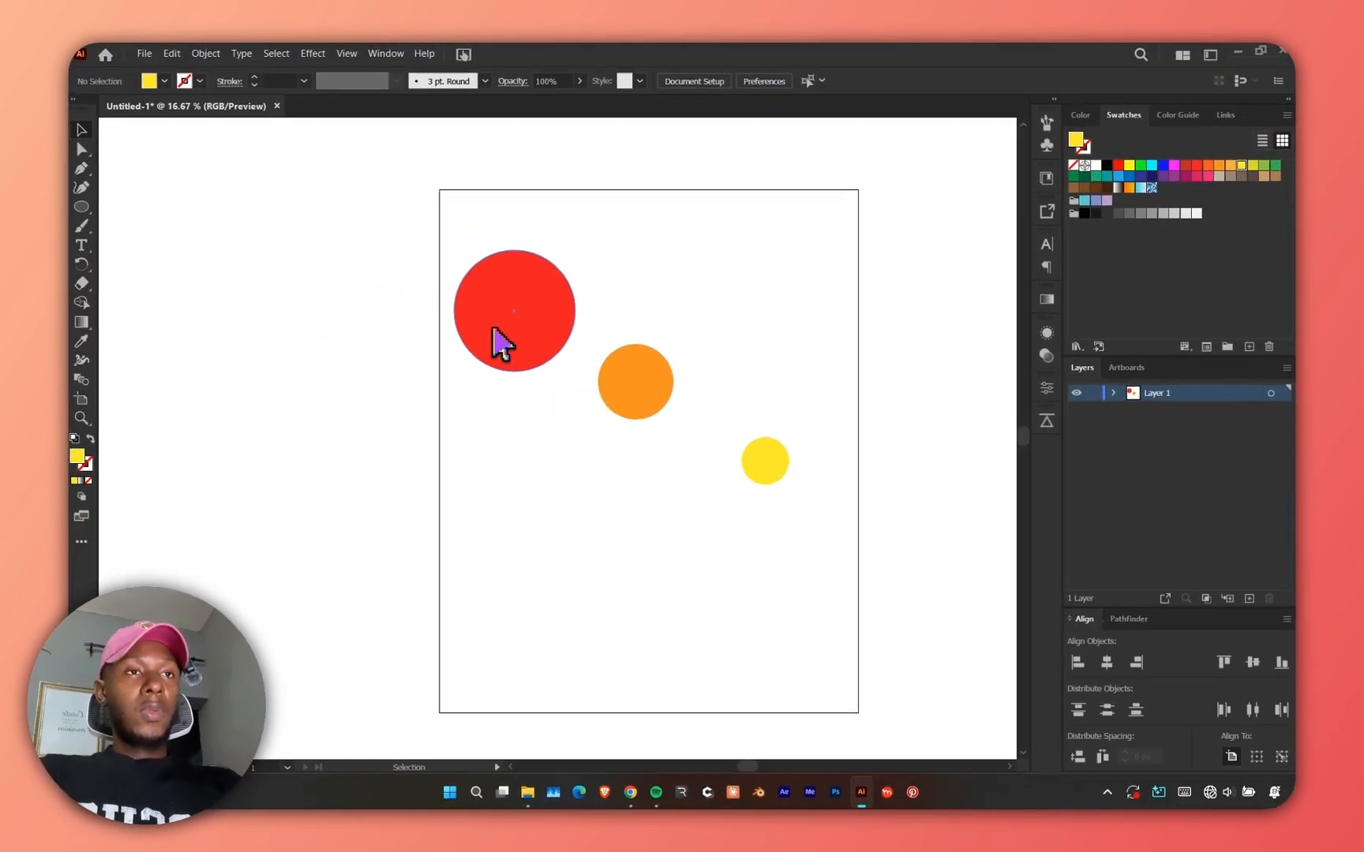
Enlarge the red circle and move it up toward the top-left of the artboard.
scroll(708, 414, "up", 1)
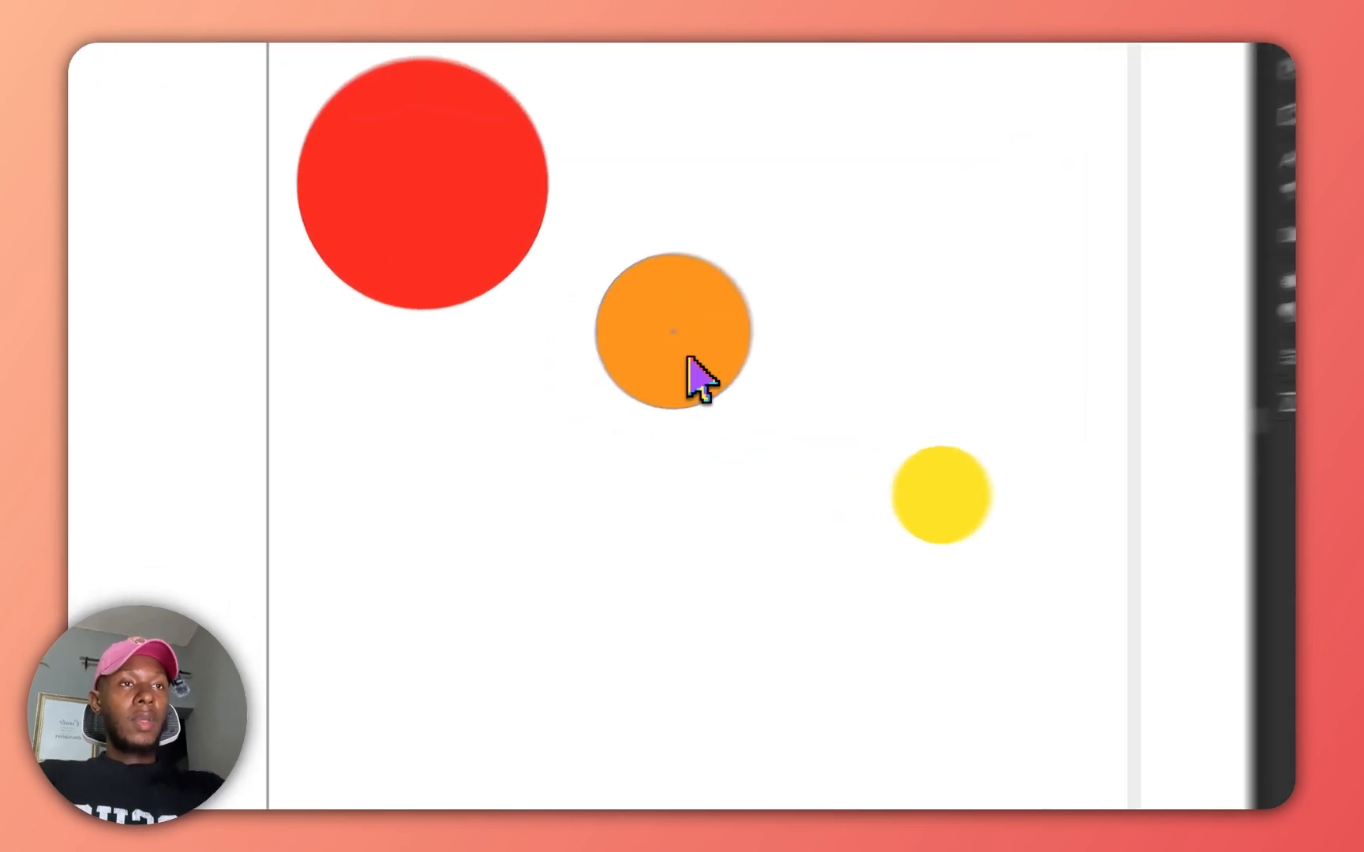
left_click_drag(689, 359, 627, 573)
left_click(429, 261)
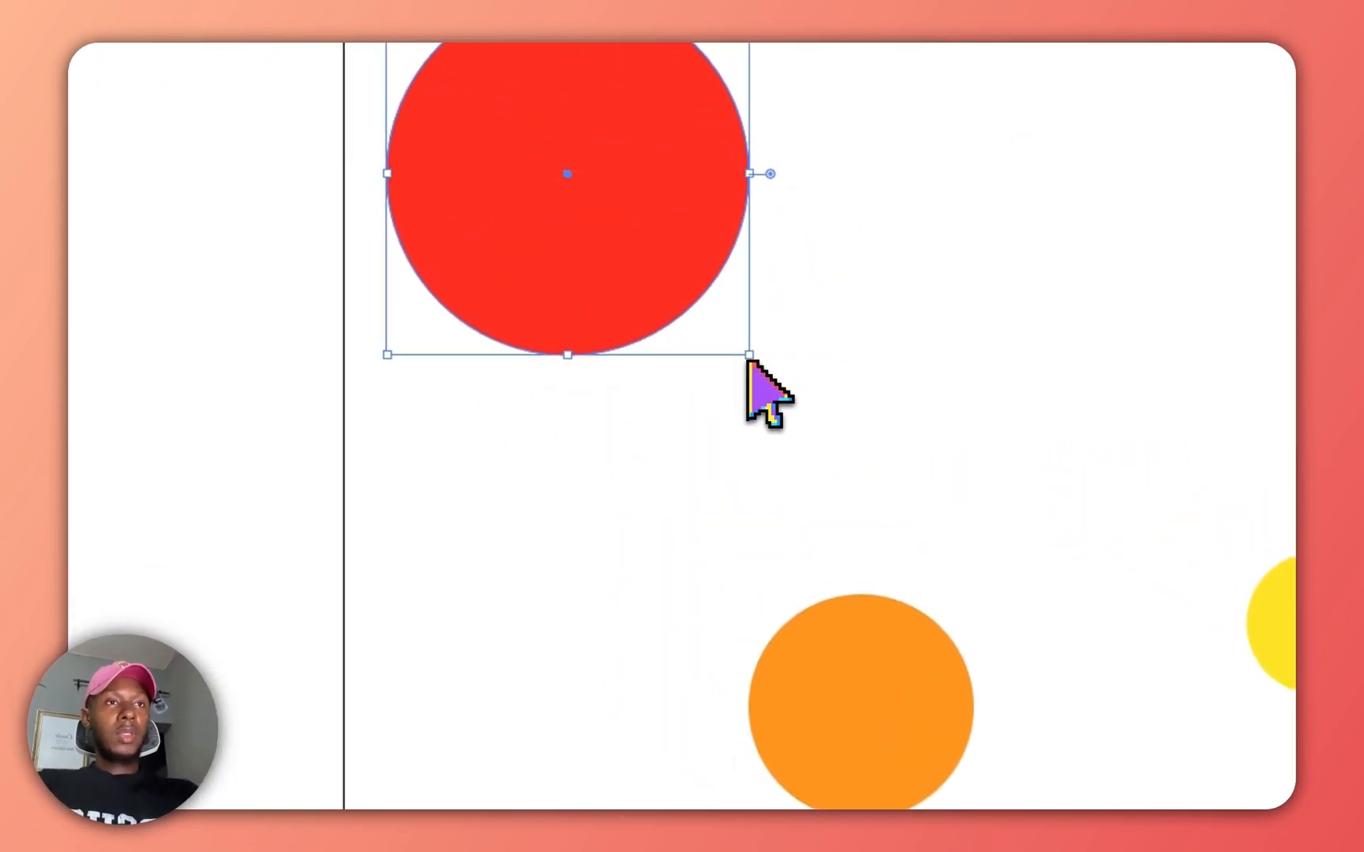
left_click_drag(740, 347, 785, 402)
left_click_drag(683, 299, 670, 237)
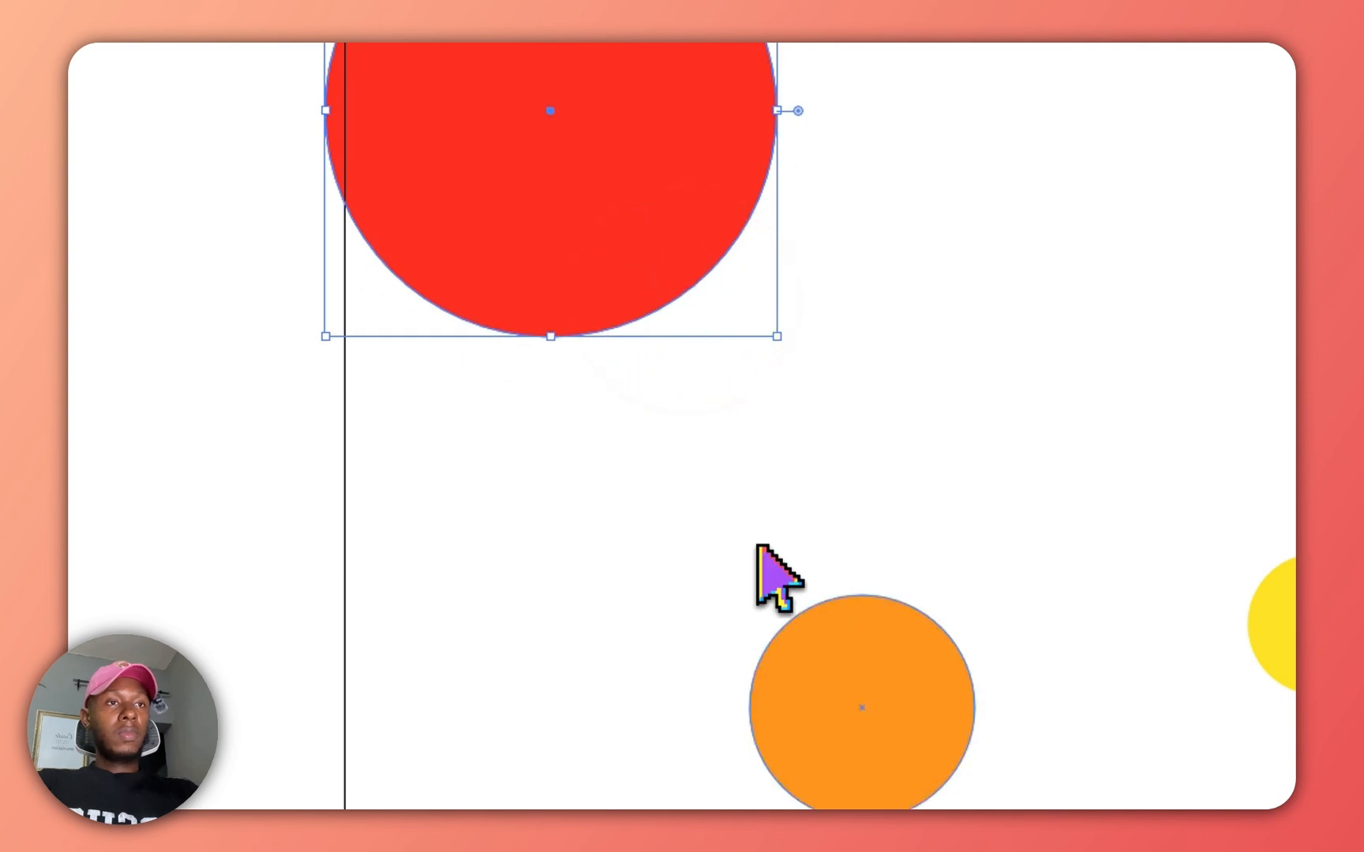
Reposition the orange circle below the red one and the yellow circle off to its right.
left_click_drag(832, 717, 801, 679)
left_click(1292, 663)
left_click_drag(923, 588, 963, 584)
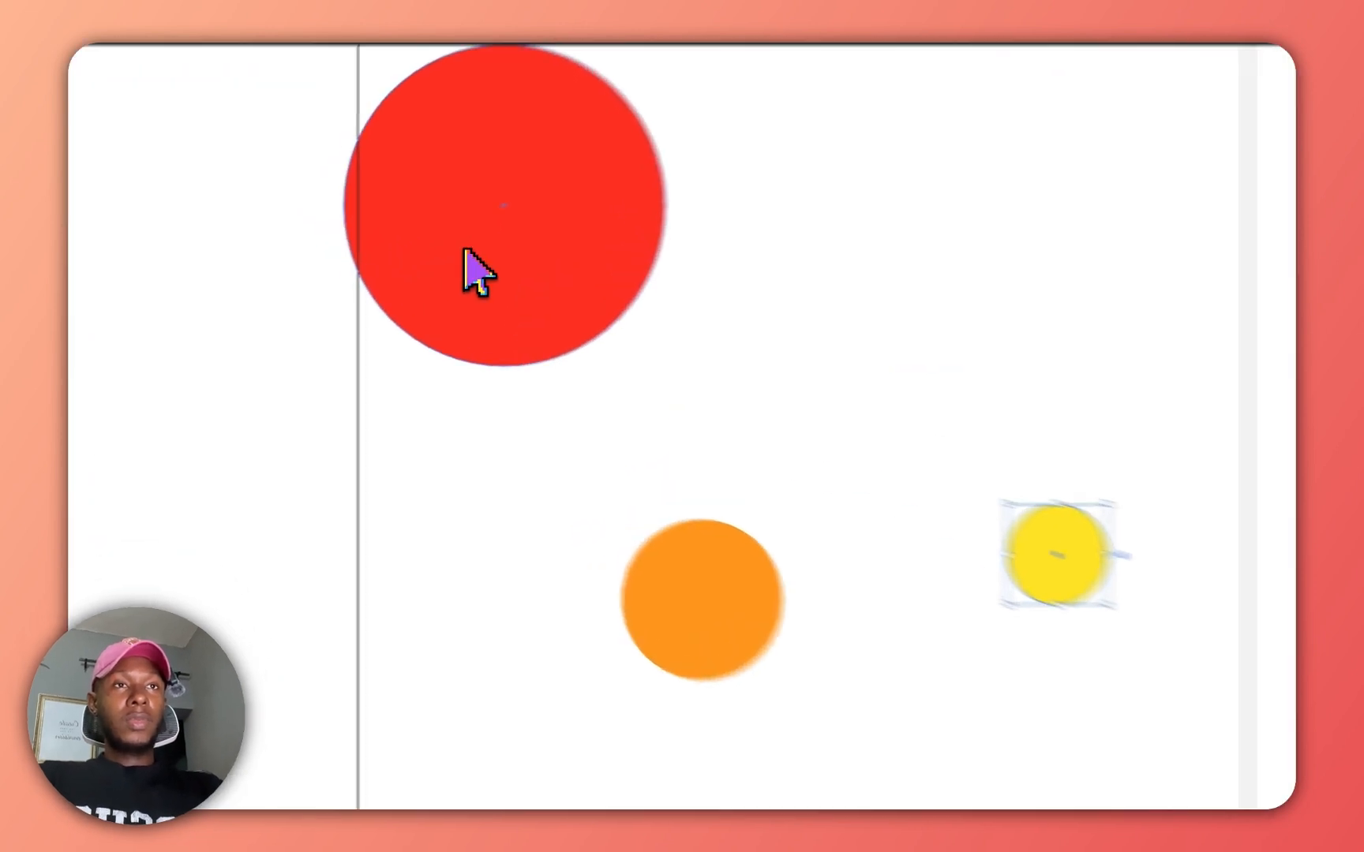
Select all three circles and make a blend from them.
left_click(386, 276)
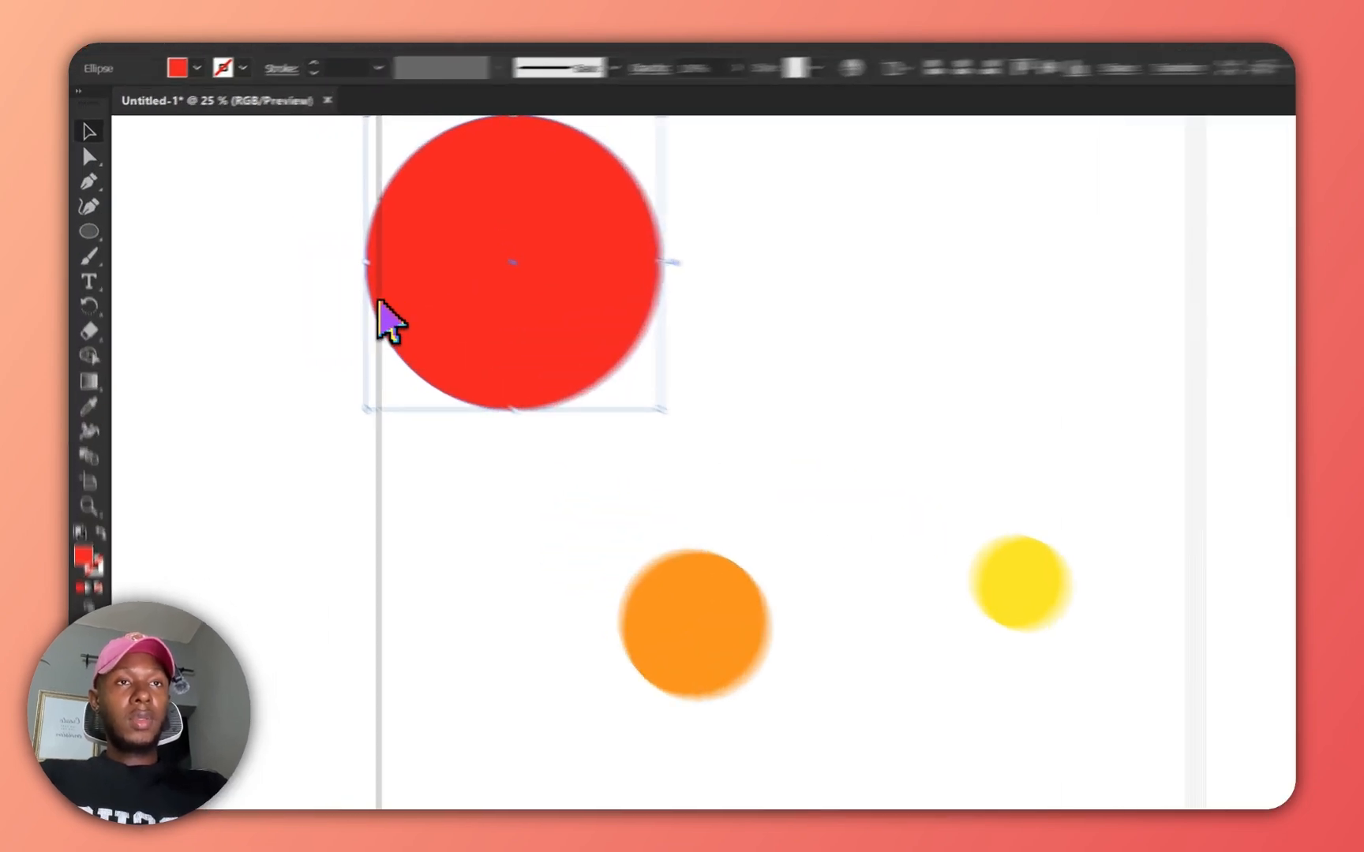
left_click(247, 225)
left_click_drag(211, 205, 823, 557)
left_click_drag(1083, 702, 1103, 715)
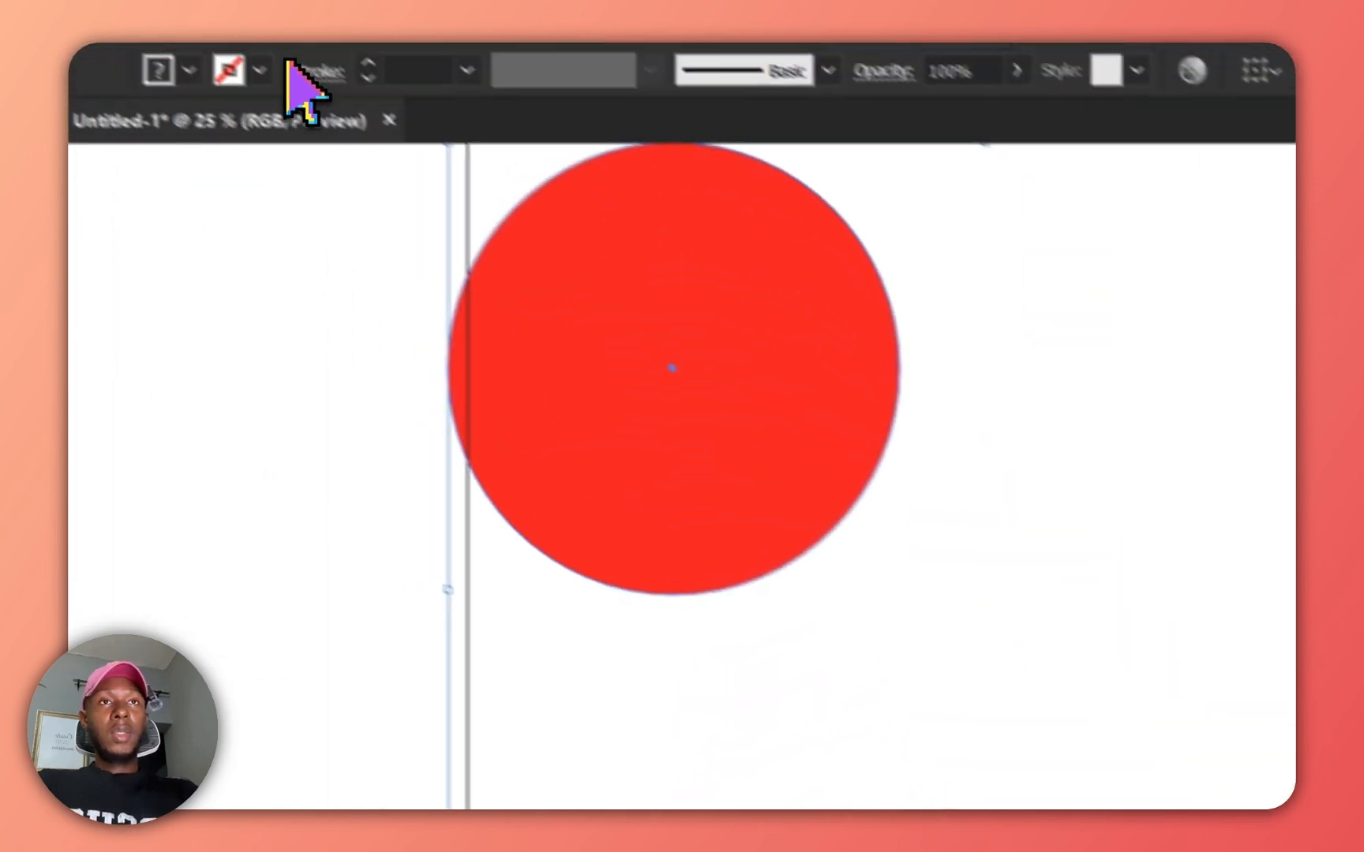
left_click(345, 67)
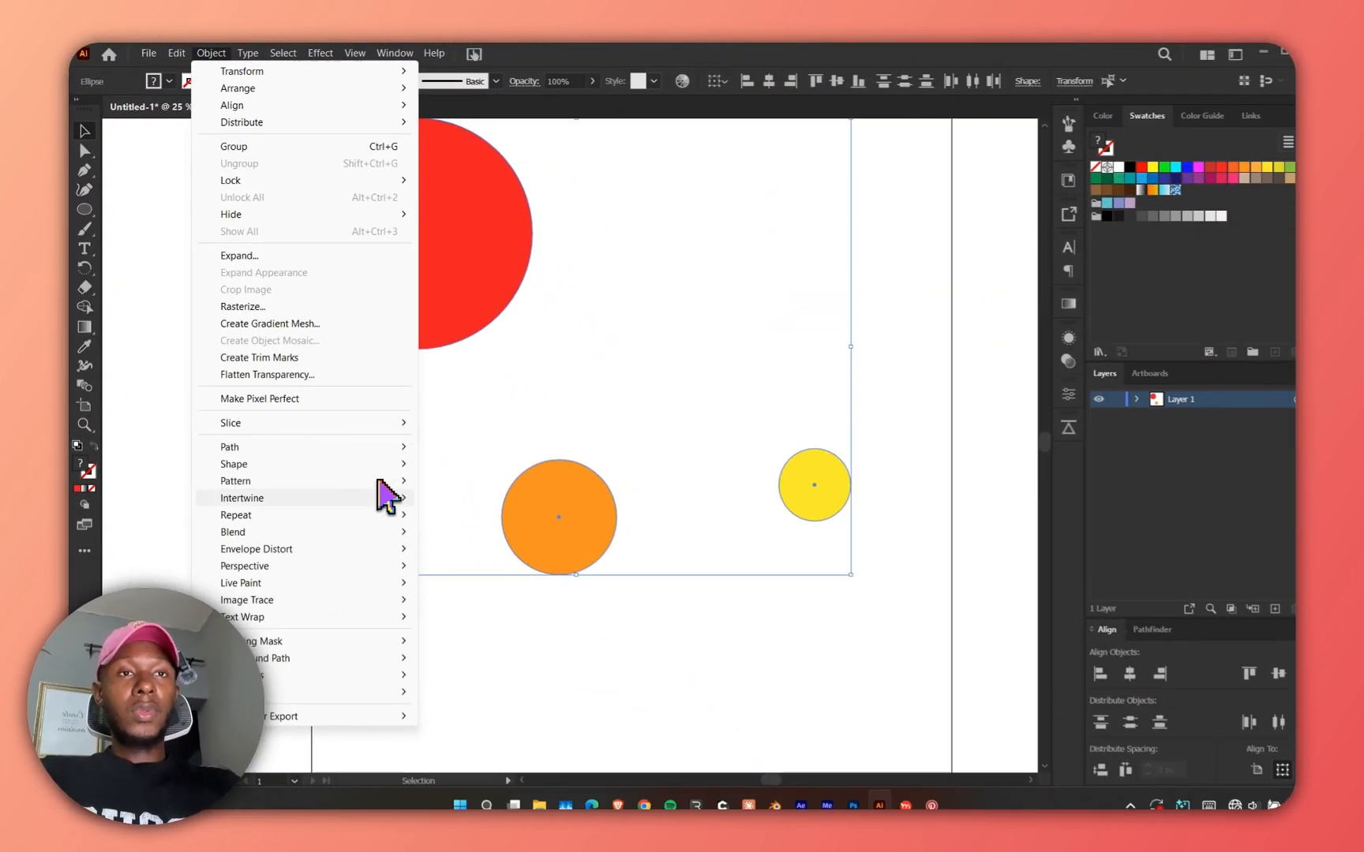
mouse_move(388, 523)
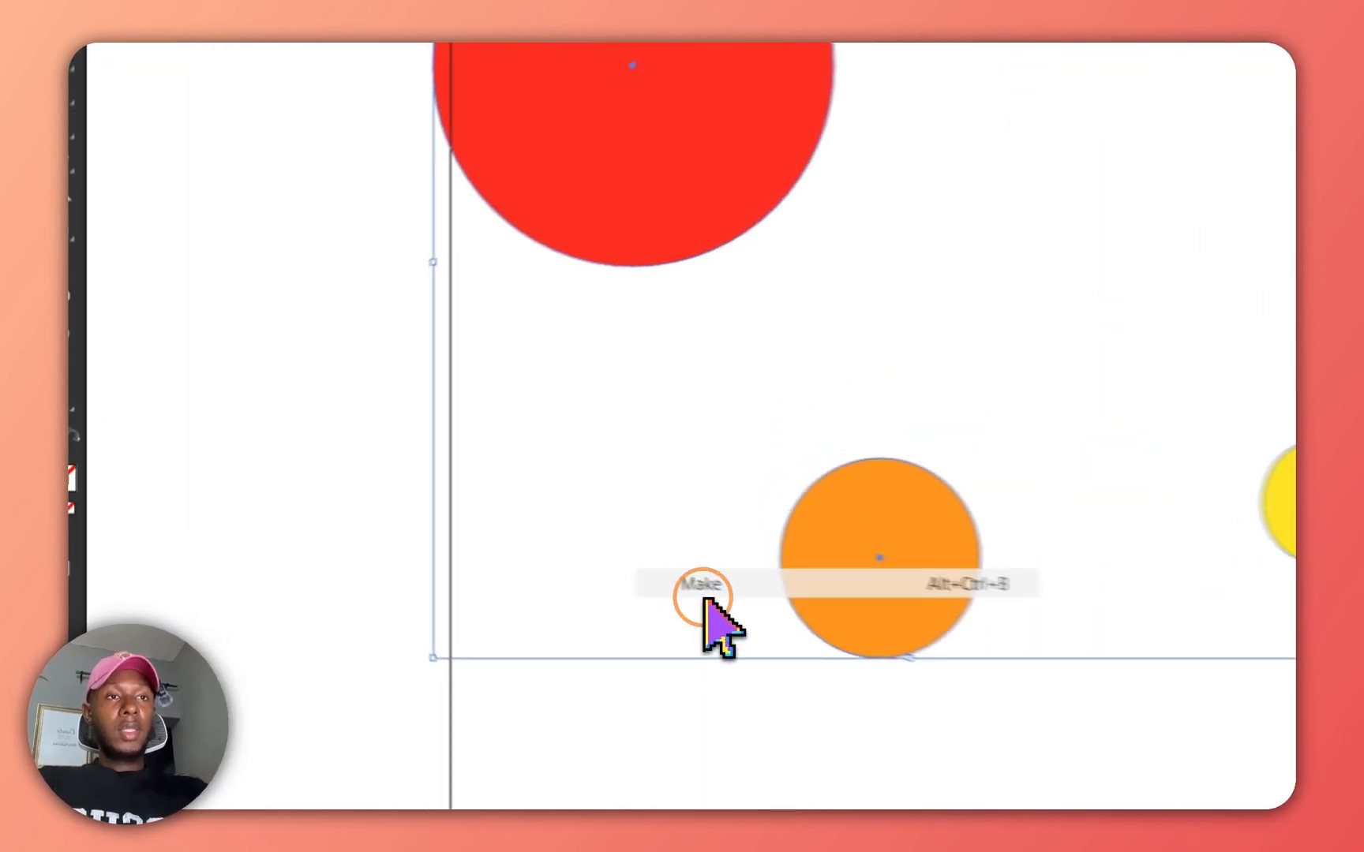
left_click(447, 523)
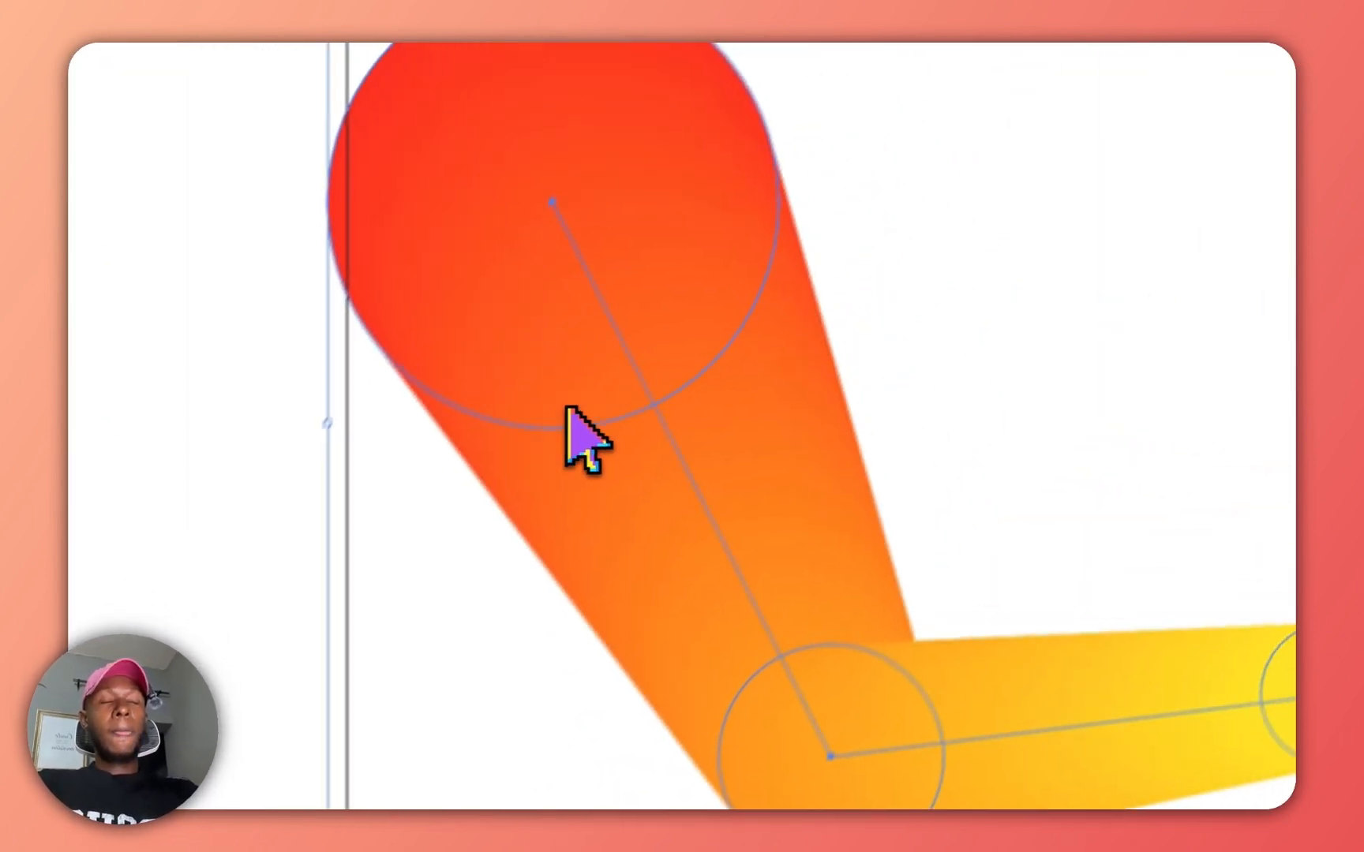
left_click(1002, 284)
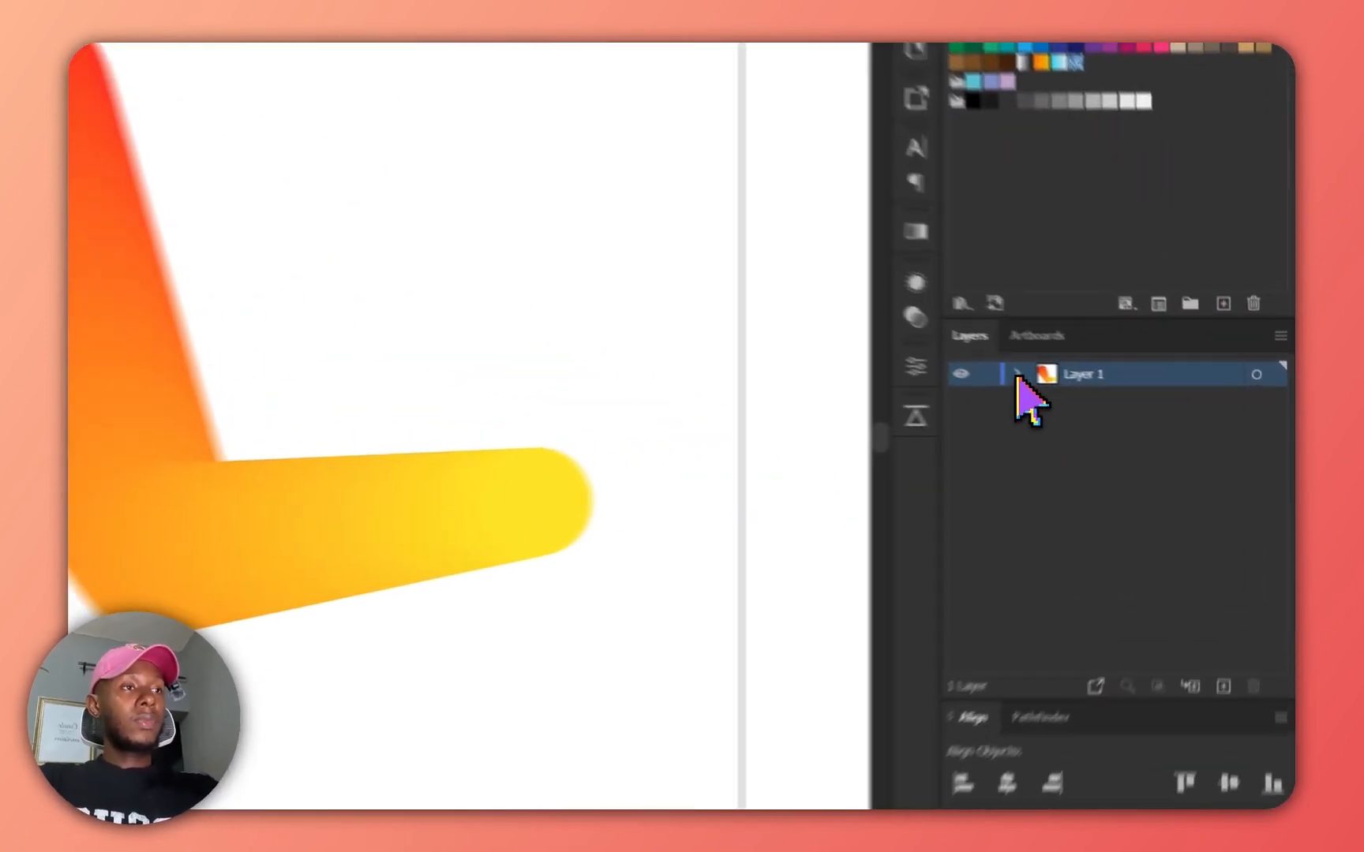
Expand the blend's contents in the Layers list, select its orange circle and resize it.
left_click(1113, 393)
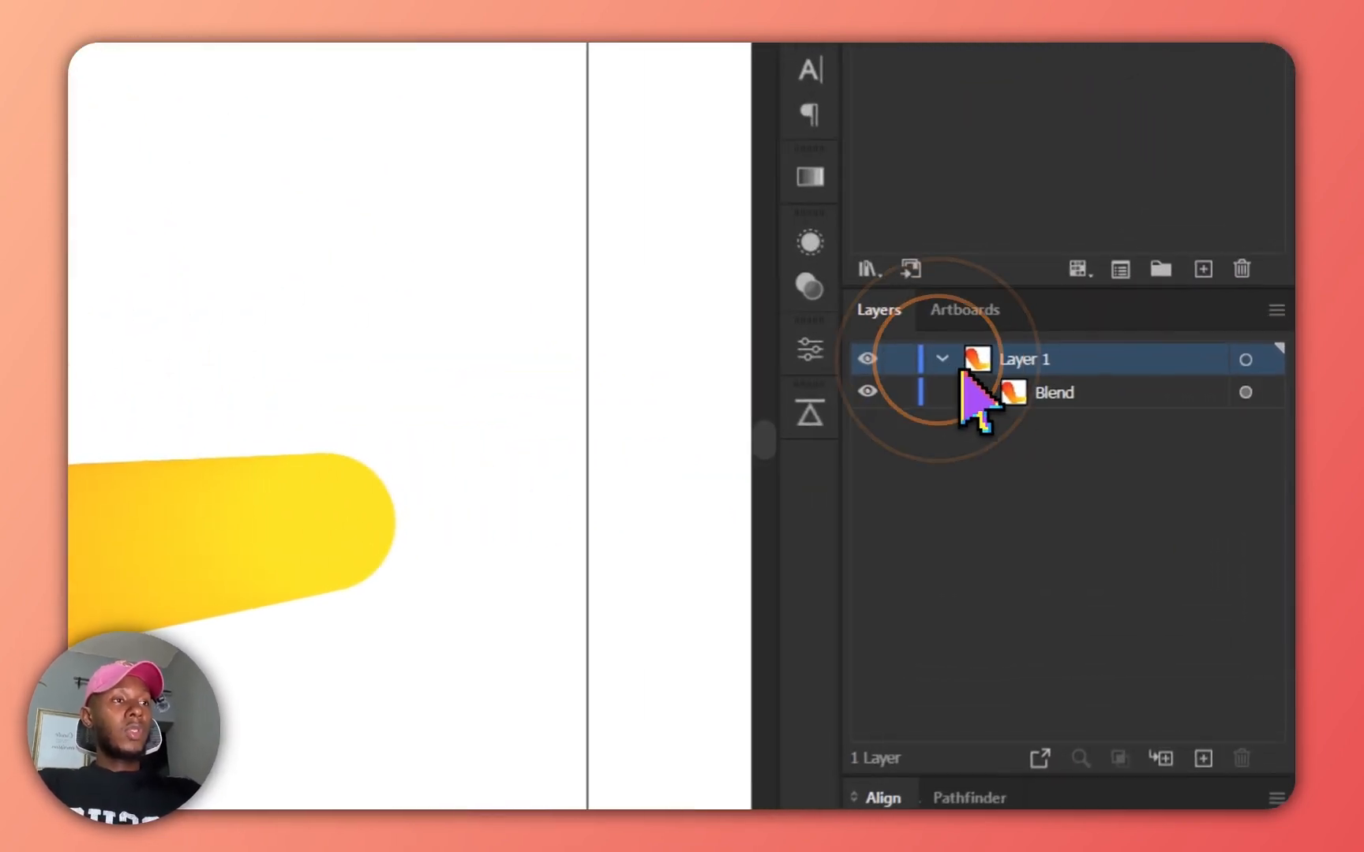
left_click(964, 392)
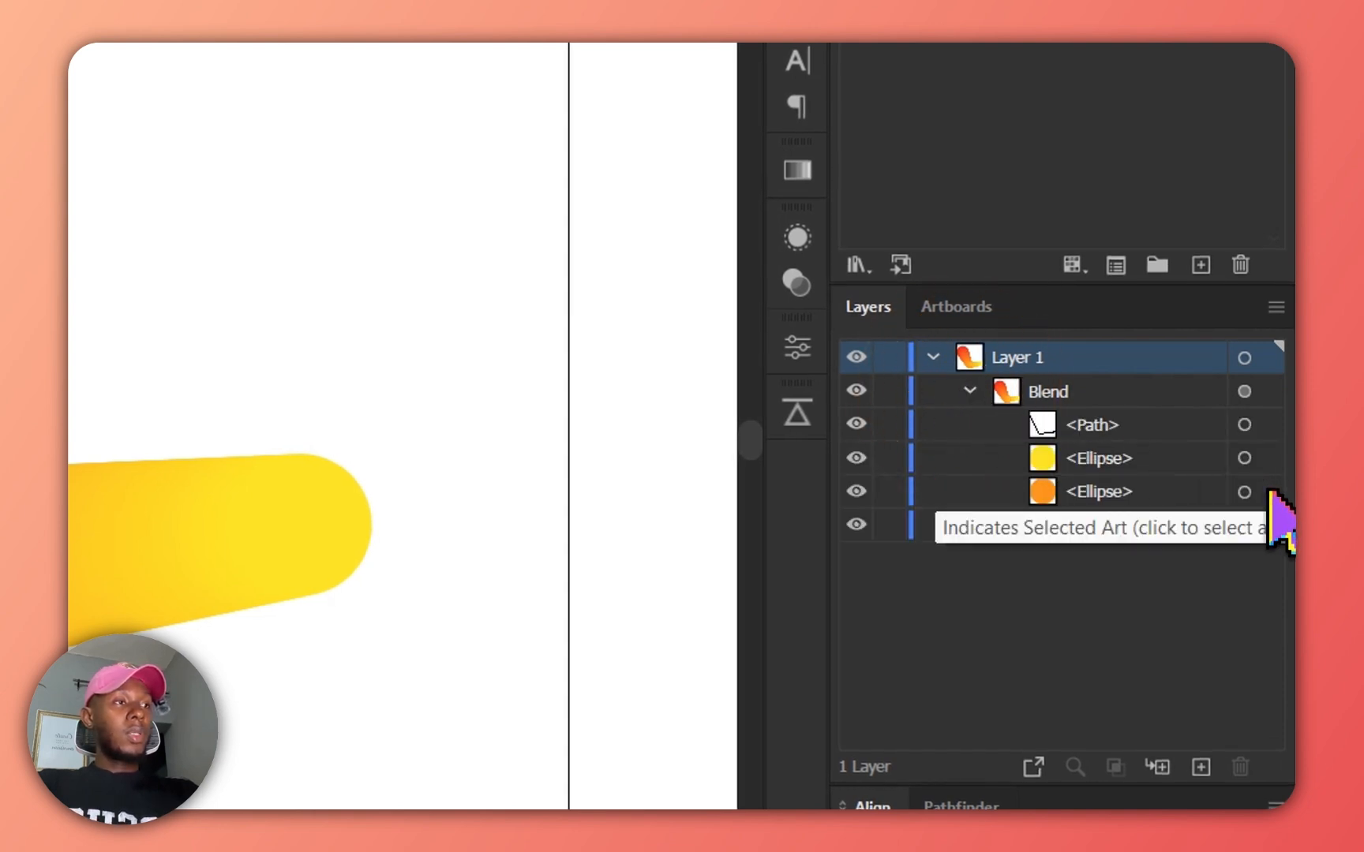
left_click(1243, 492)
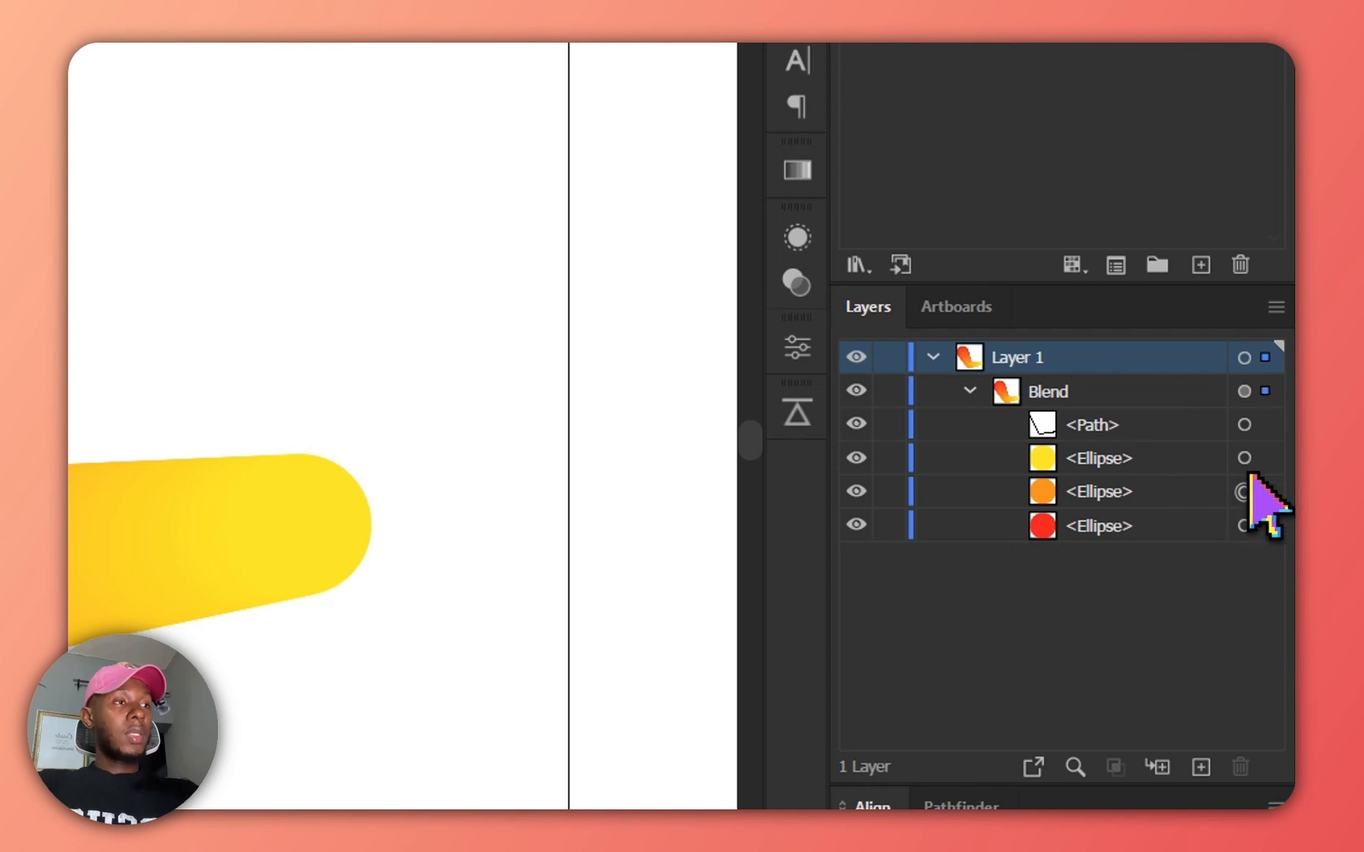
left_click(1262, 465)
left_click(1263, 492)
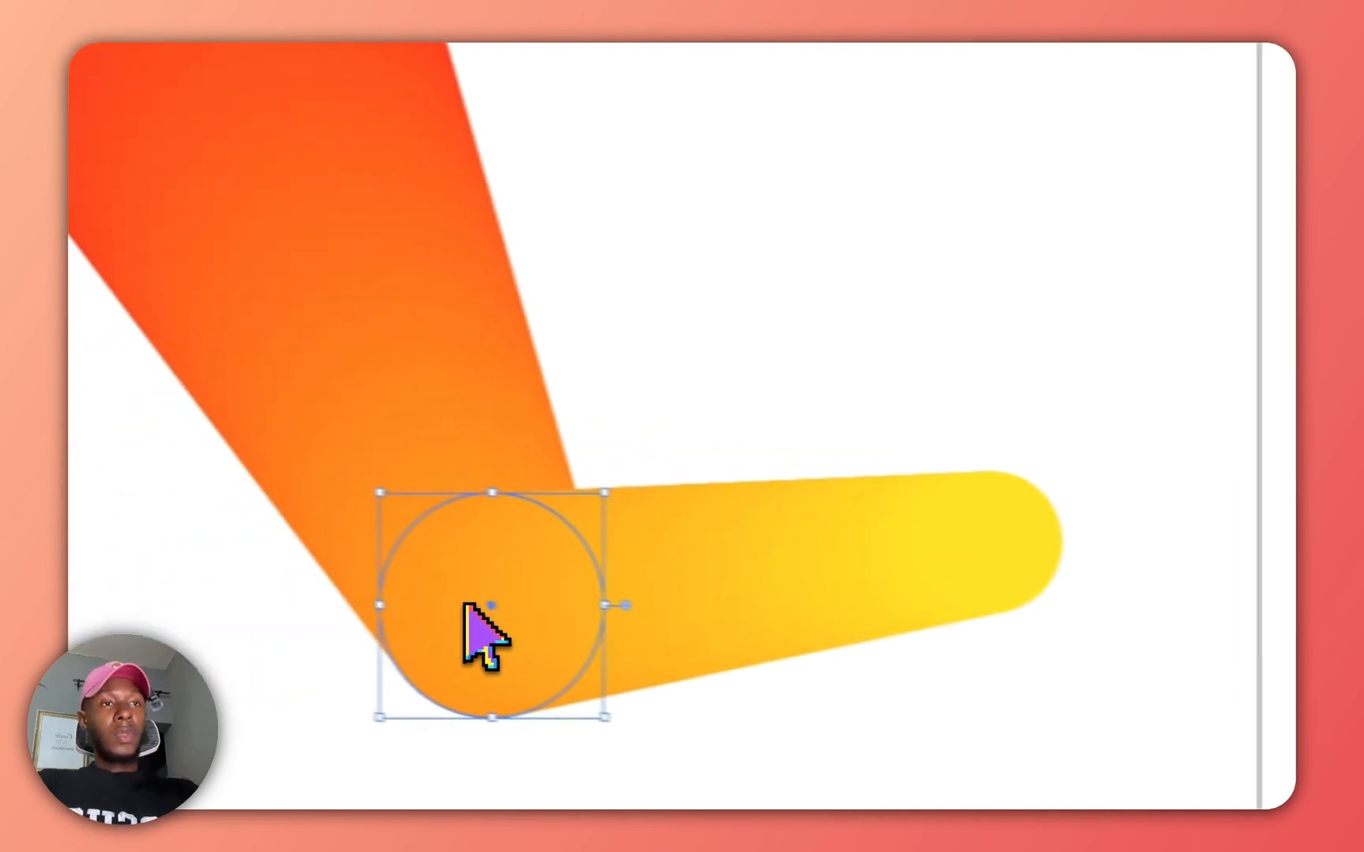
left_click_drag(464, 605, 720, 458)
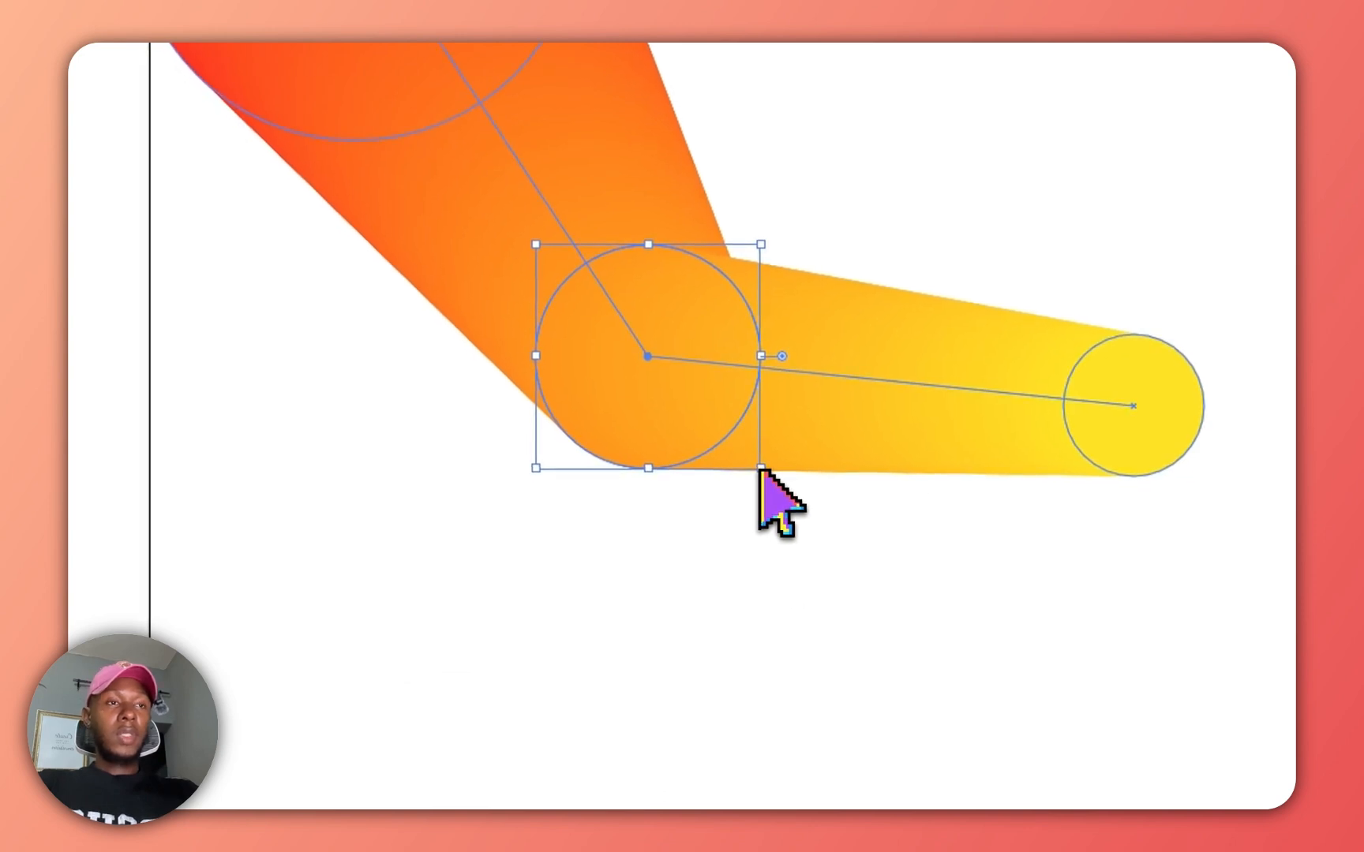
left_click_drag(762, 464, 732, 422)
Undo the resize and the blend.
key("ctrl+z")
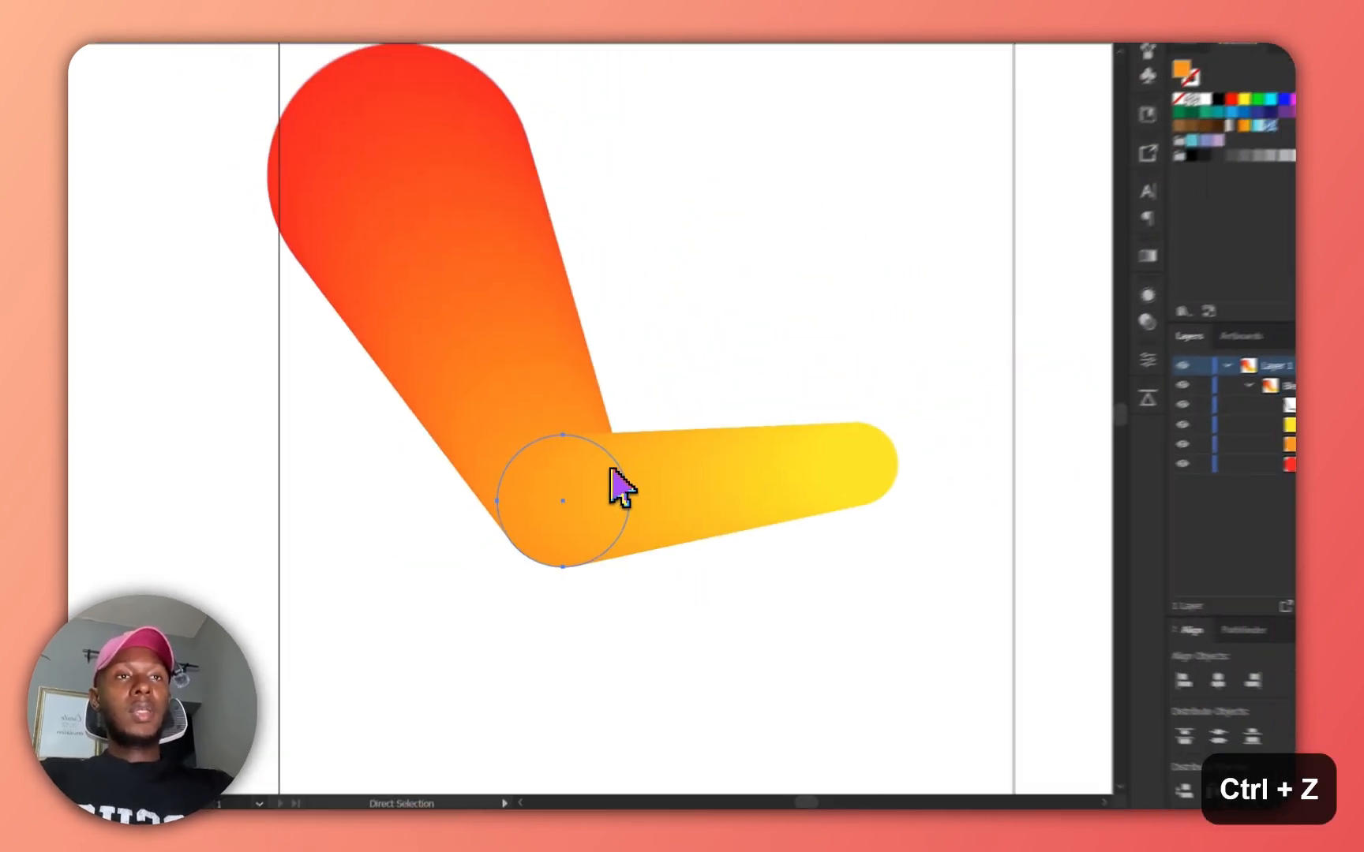
key("ctrl+z")
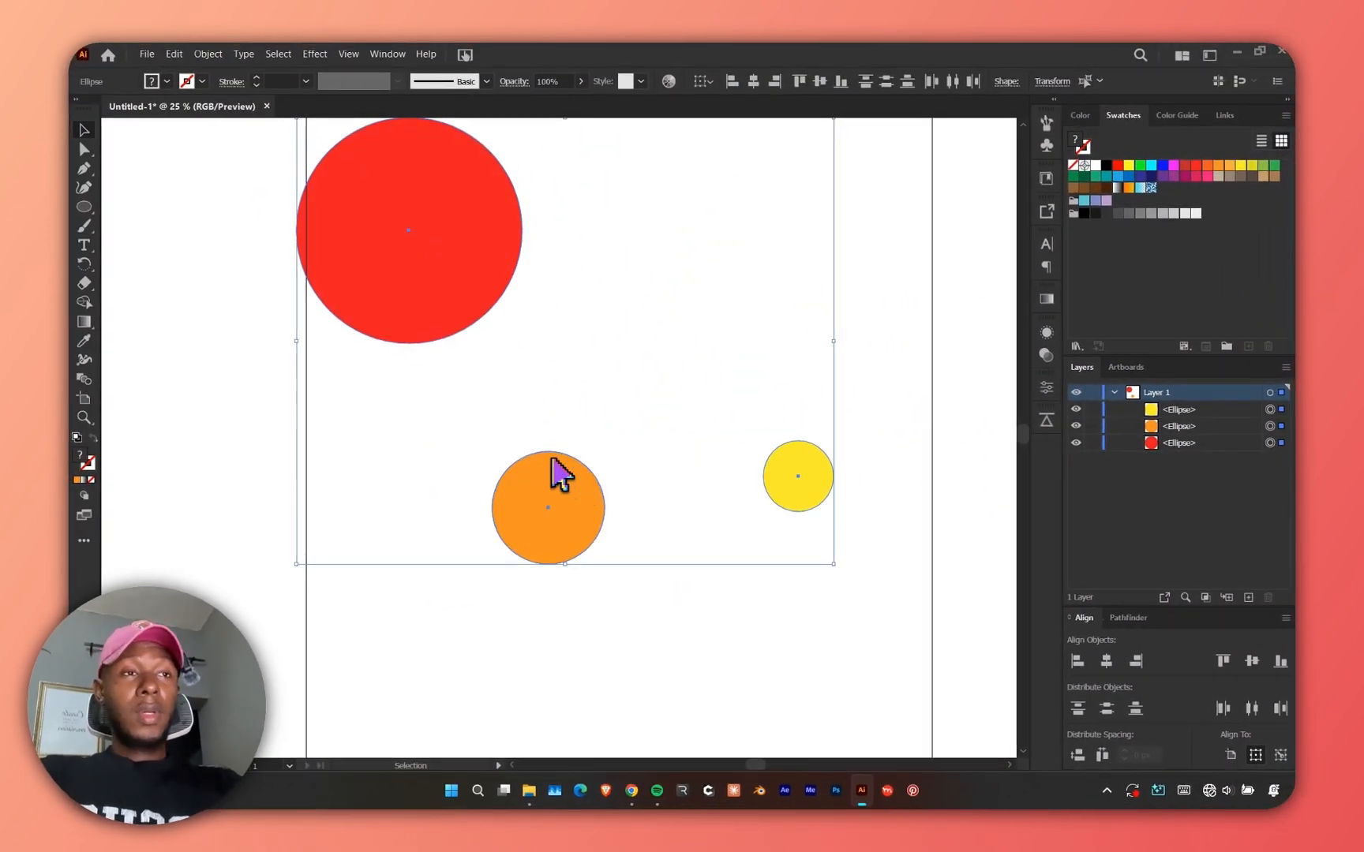
Select all three circles again and make a blend from them.
left_click(220, 241)
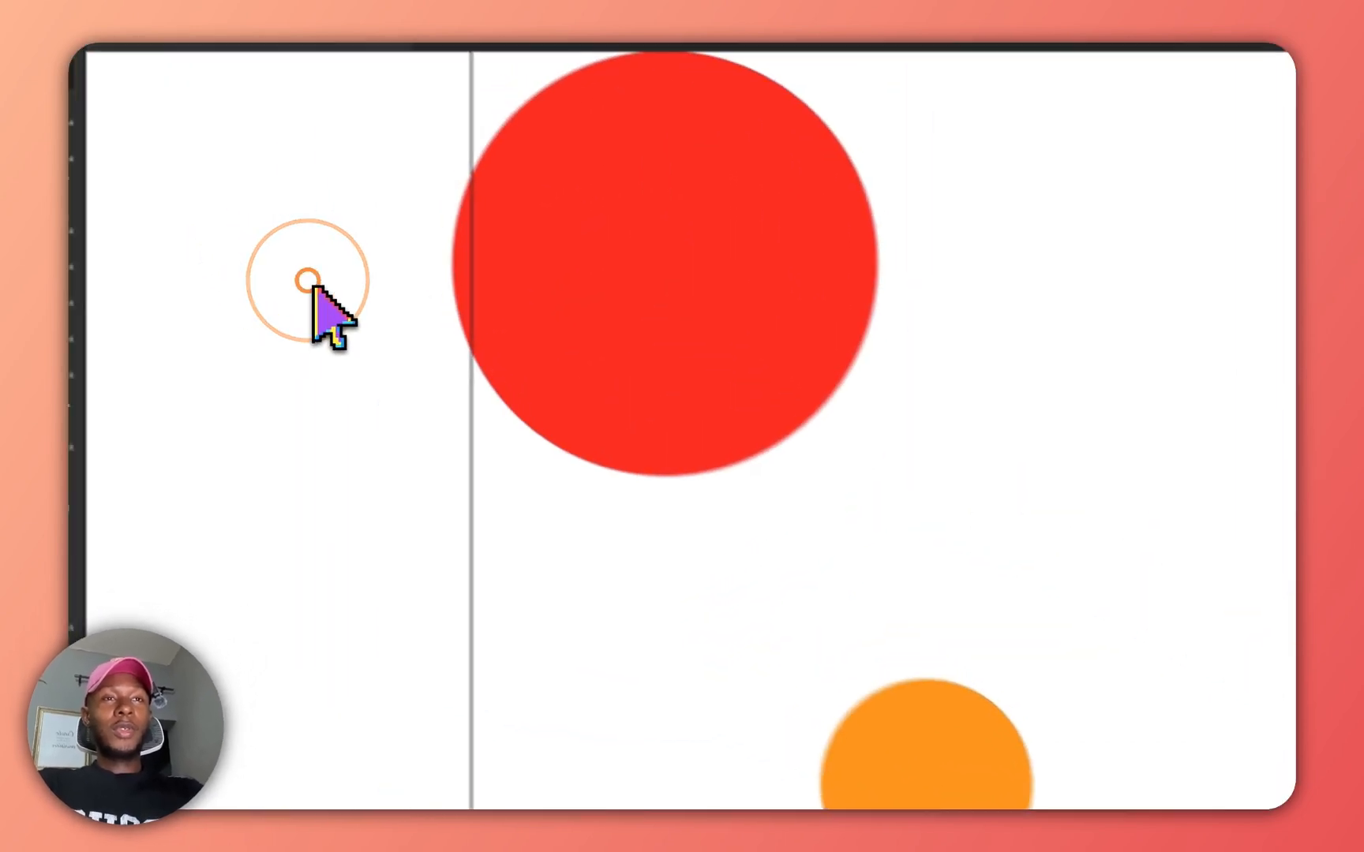
left_click_drag(196, 177, 747, 546)
left_click_drag(1227, 801, 1038, 581)
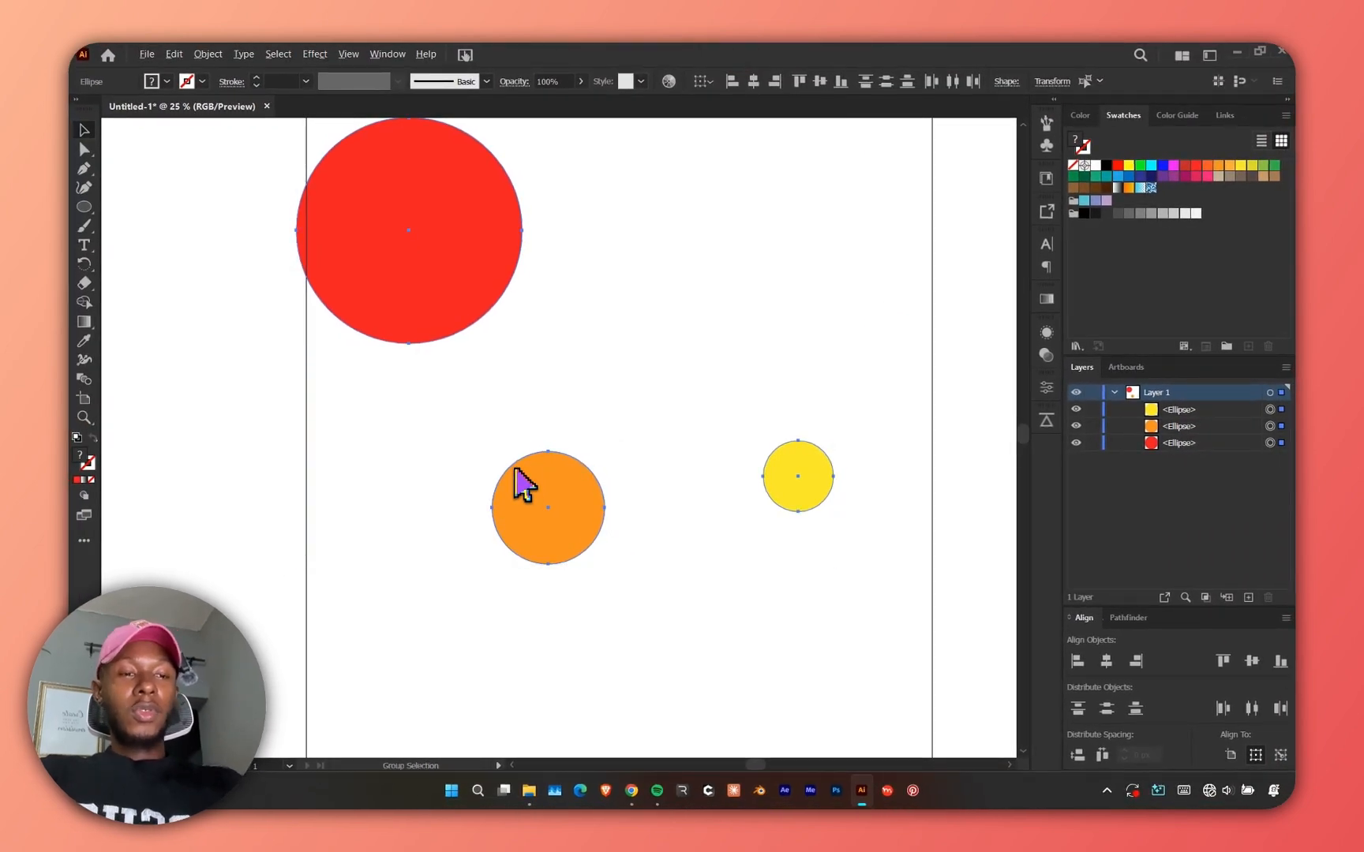
key("ctrl+alt+b")
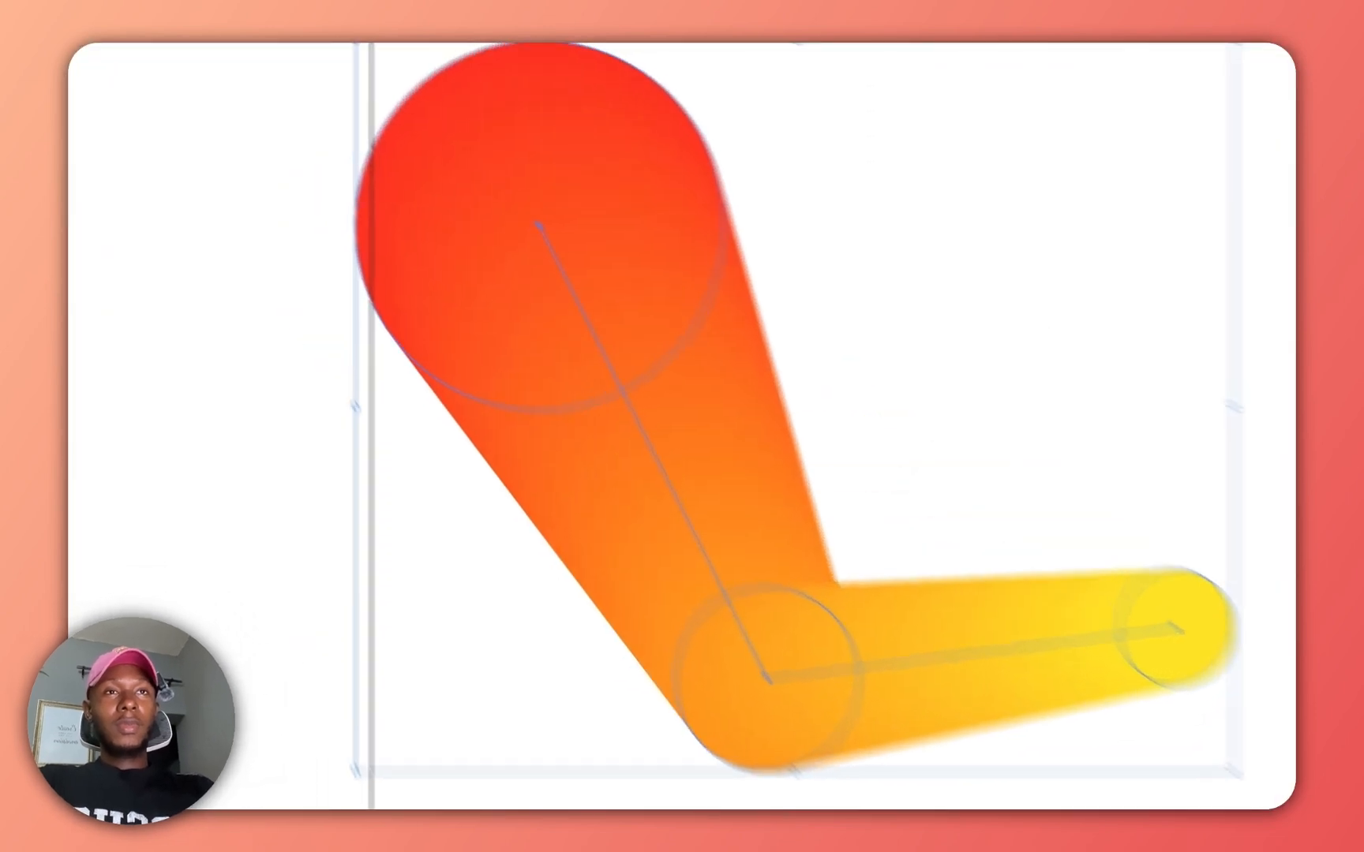
Expand the blend's contents, select its orange circle, enlarge it and move it up and to the right.
left_click(216, 57)
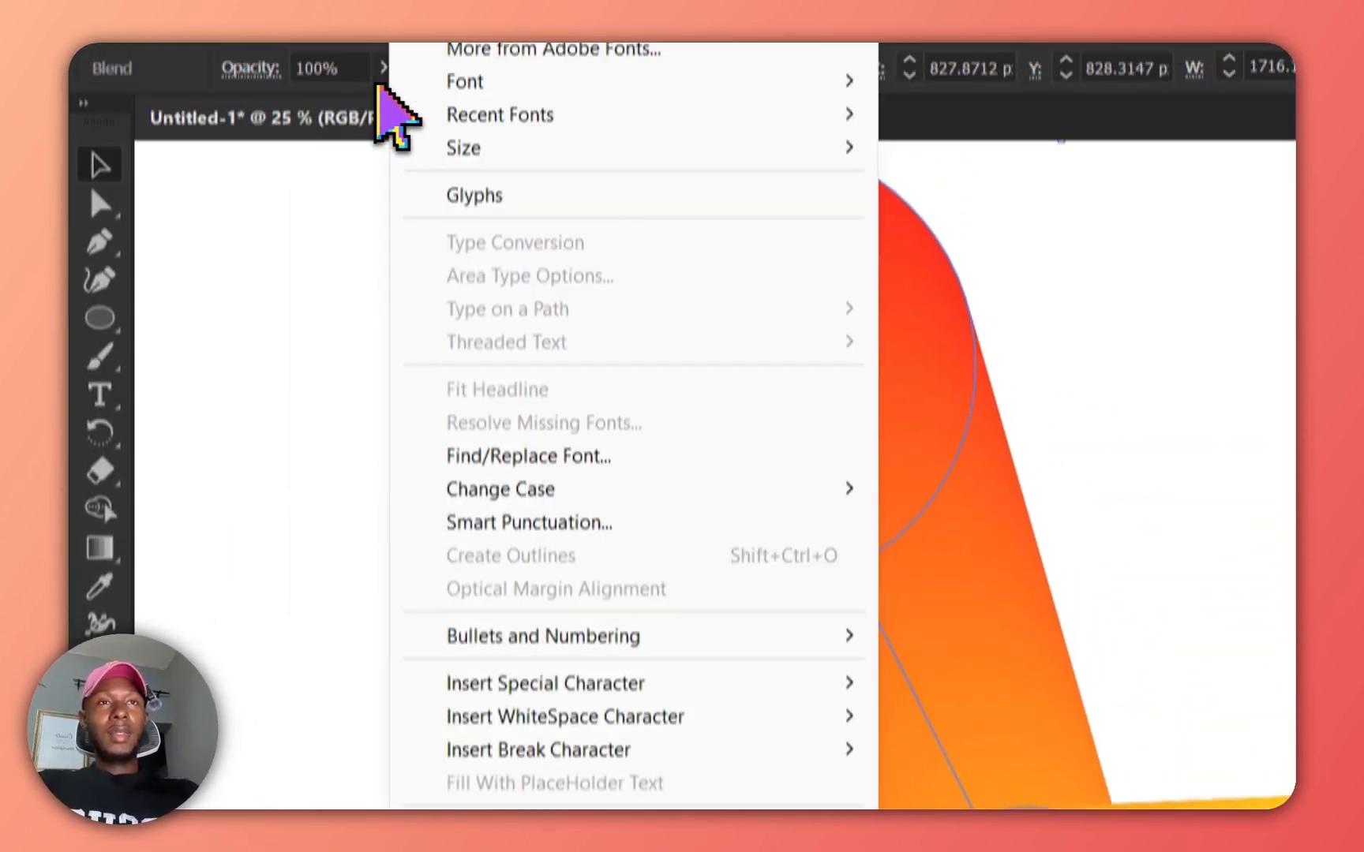
left_click(263, 467)
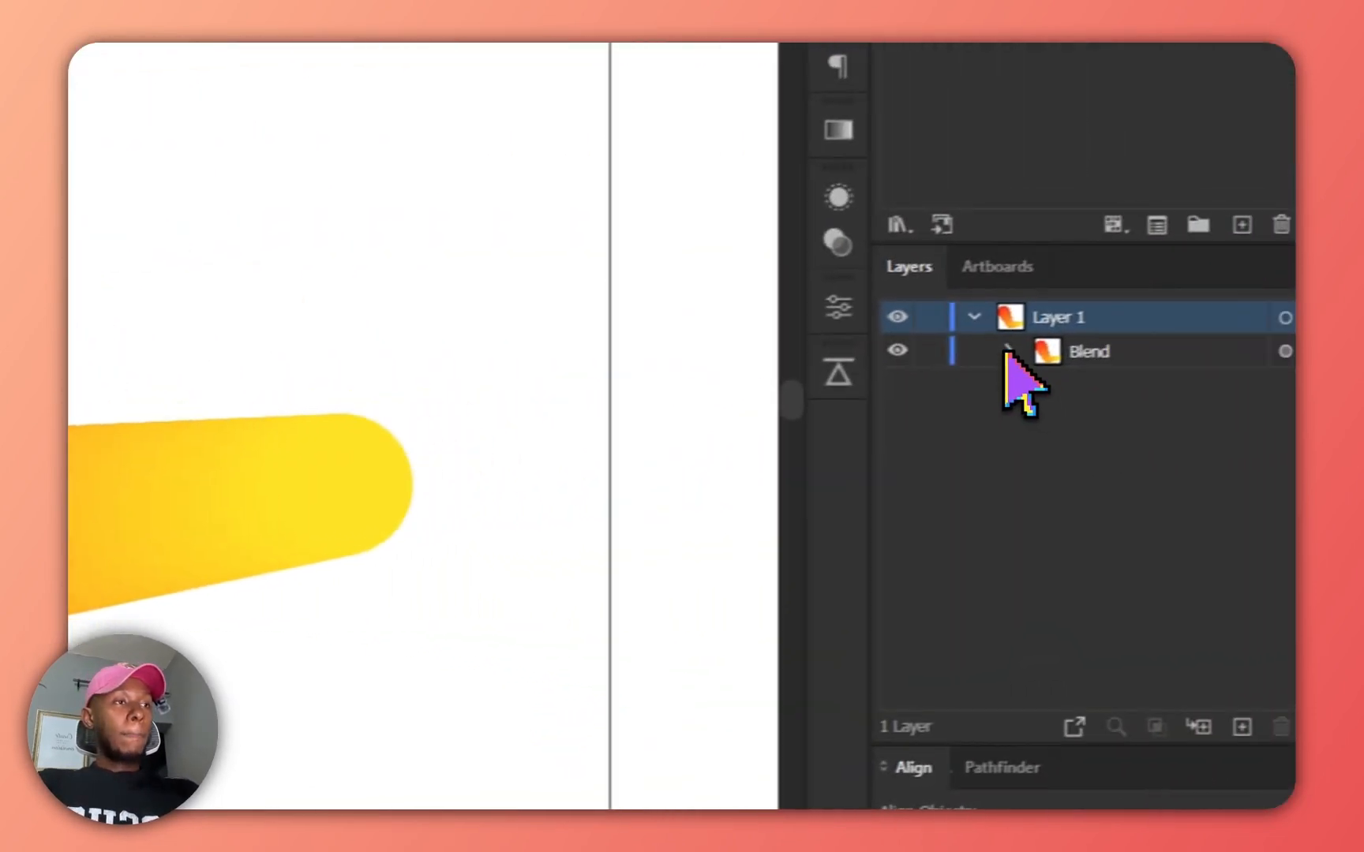
left_click(1007, 352)
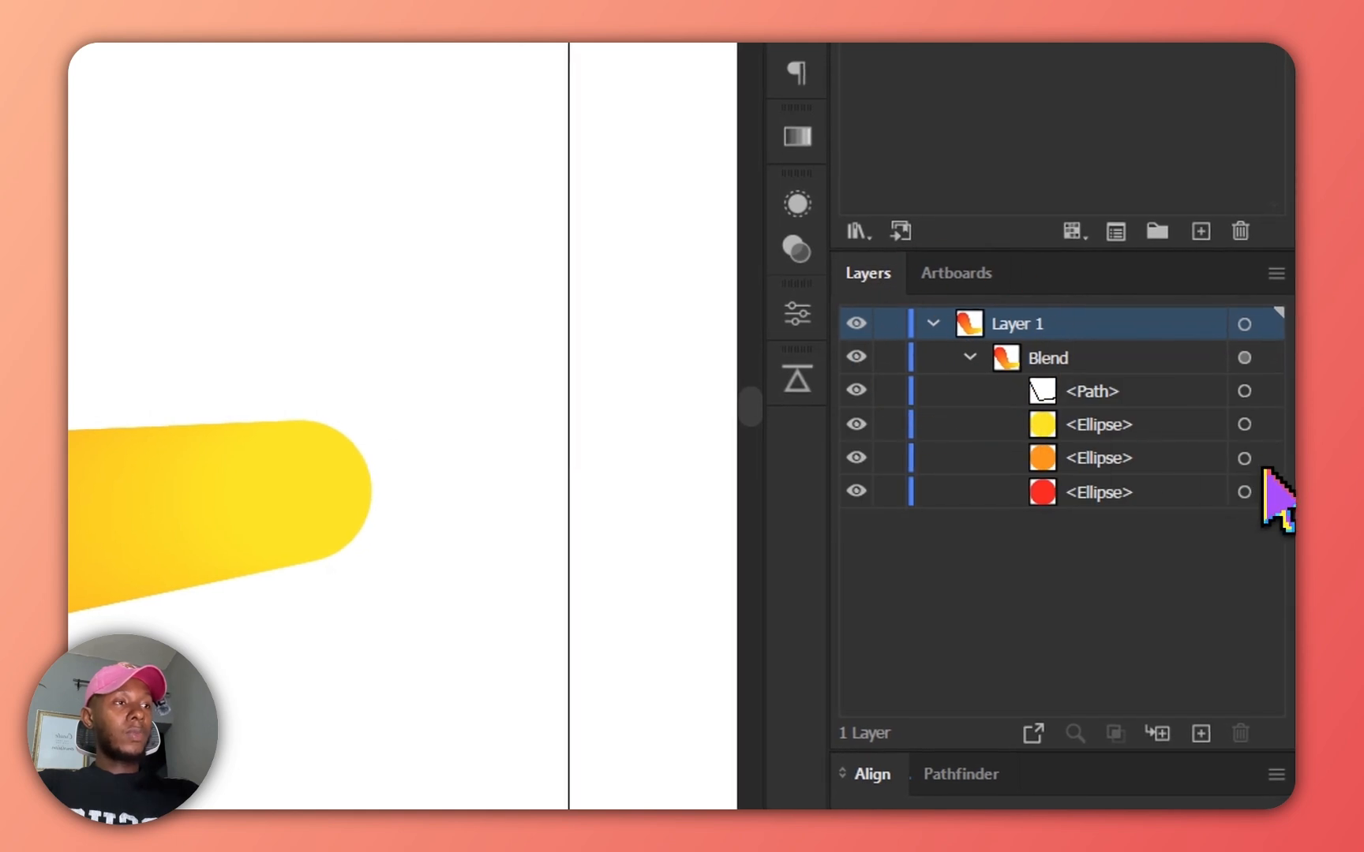
left_click(1244, 458)
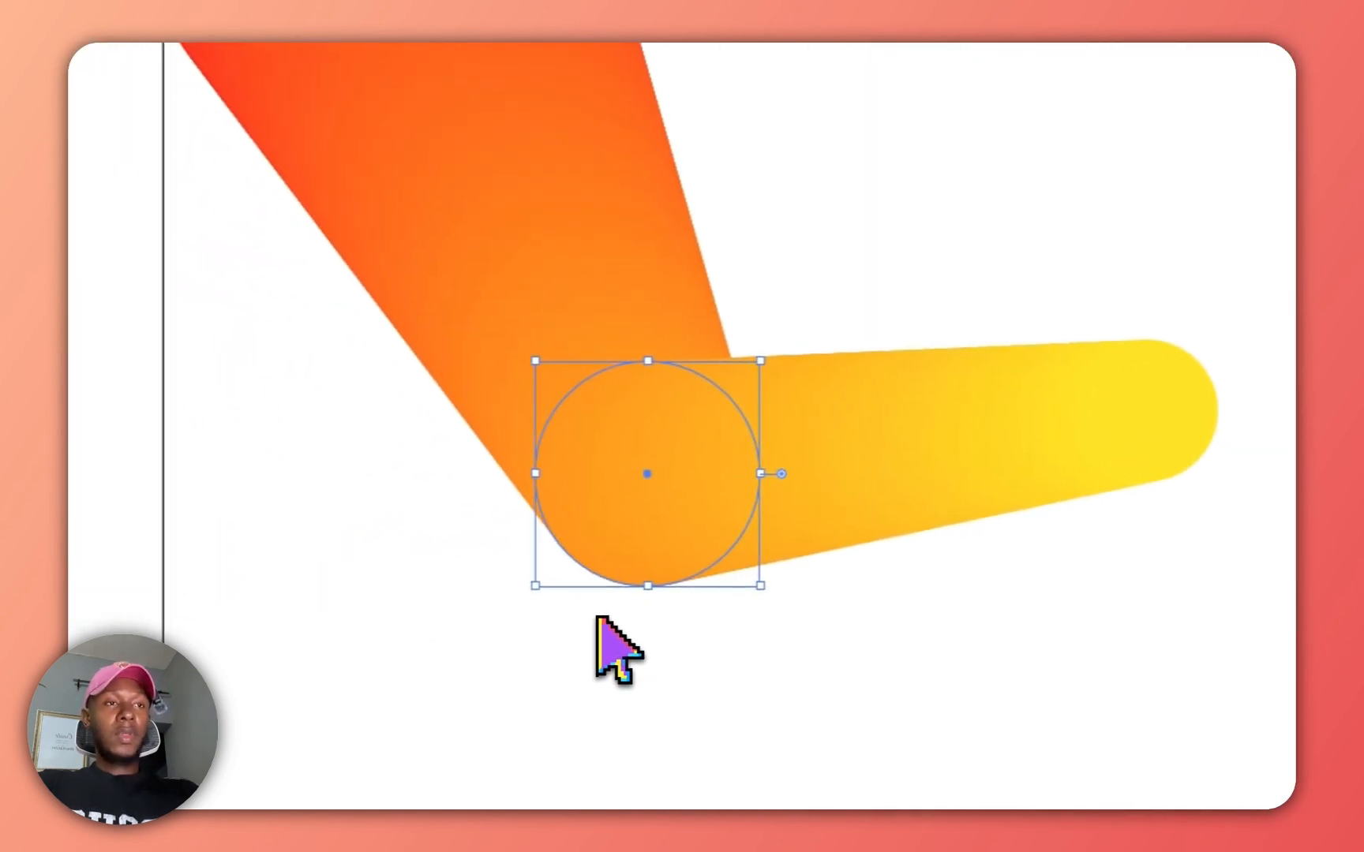
left_click_drag(761, 587, 907, 634)
left_click_drag(657, 491, 812, 202)
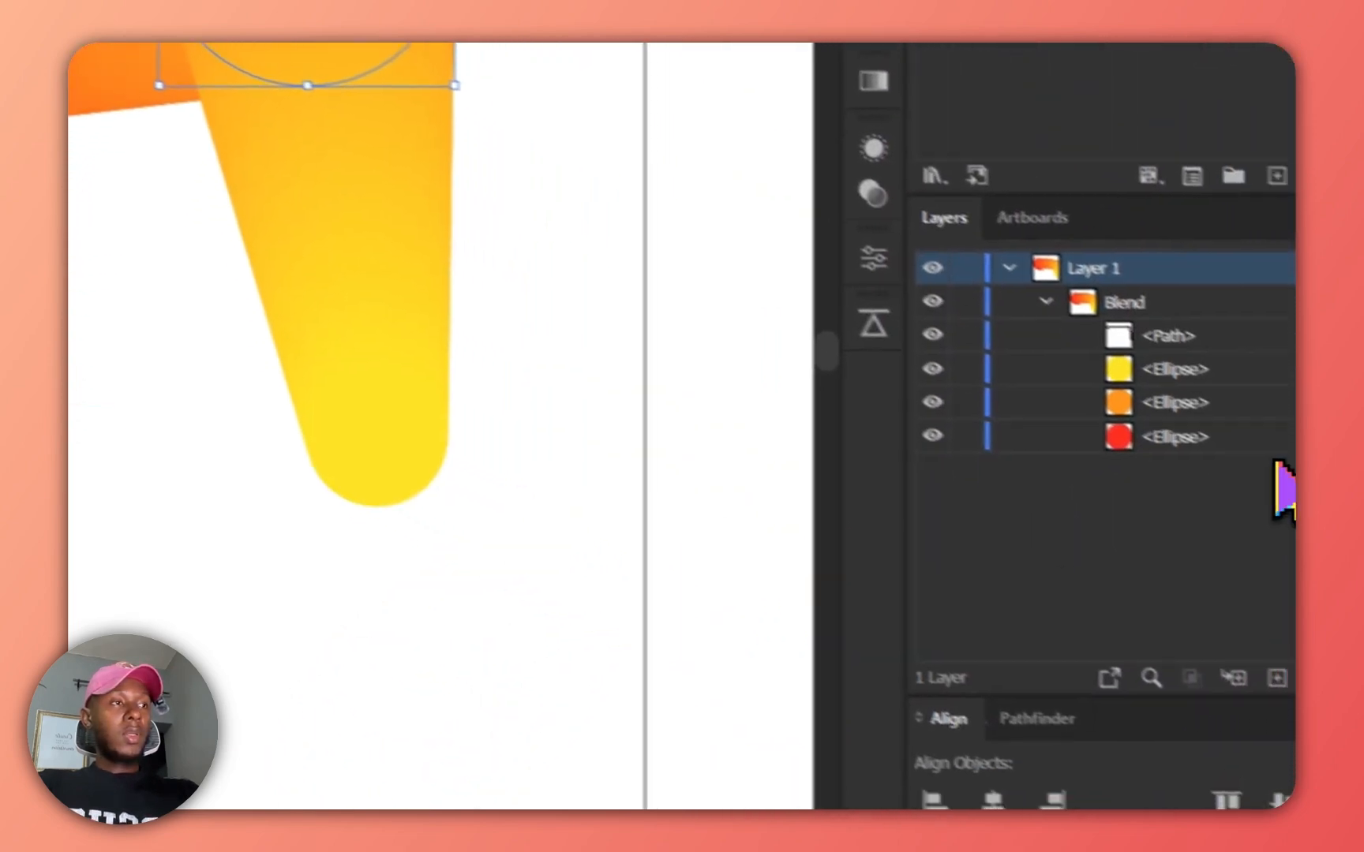
Select the blend's yellow circle, enlarge it to about 303 px and move it down to the left.
left_click(1263, 401)
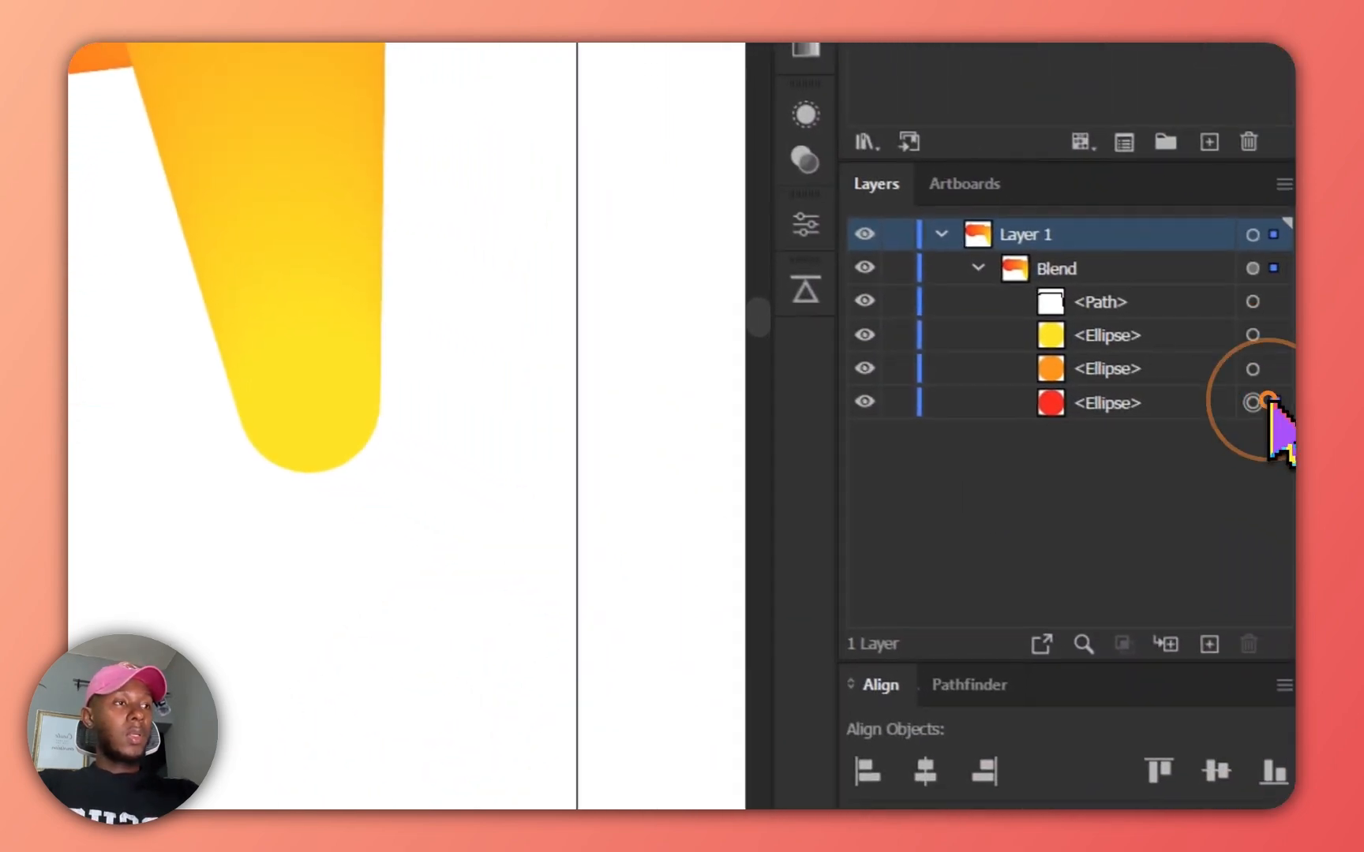
left_click(1253, 335)
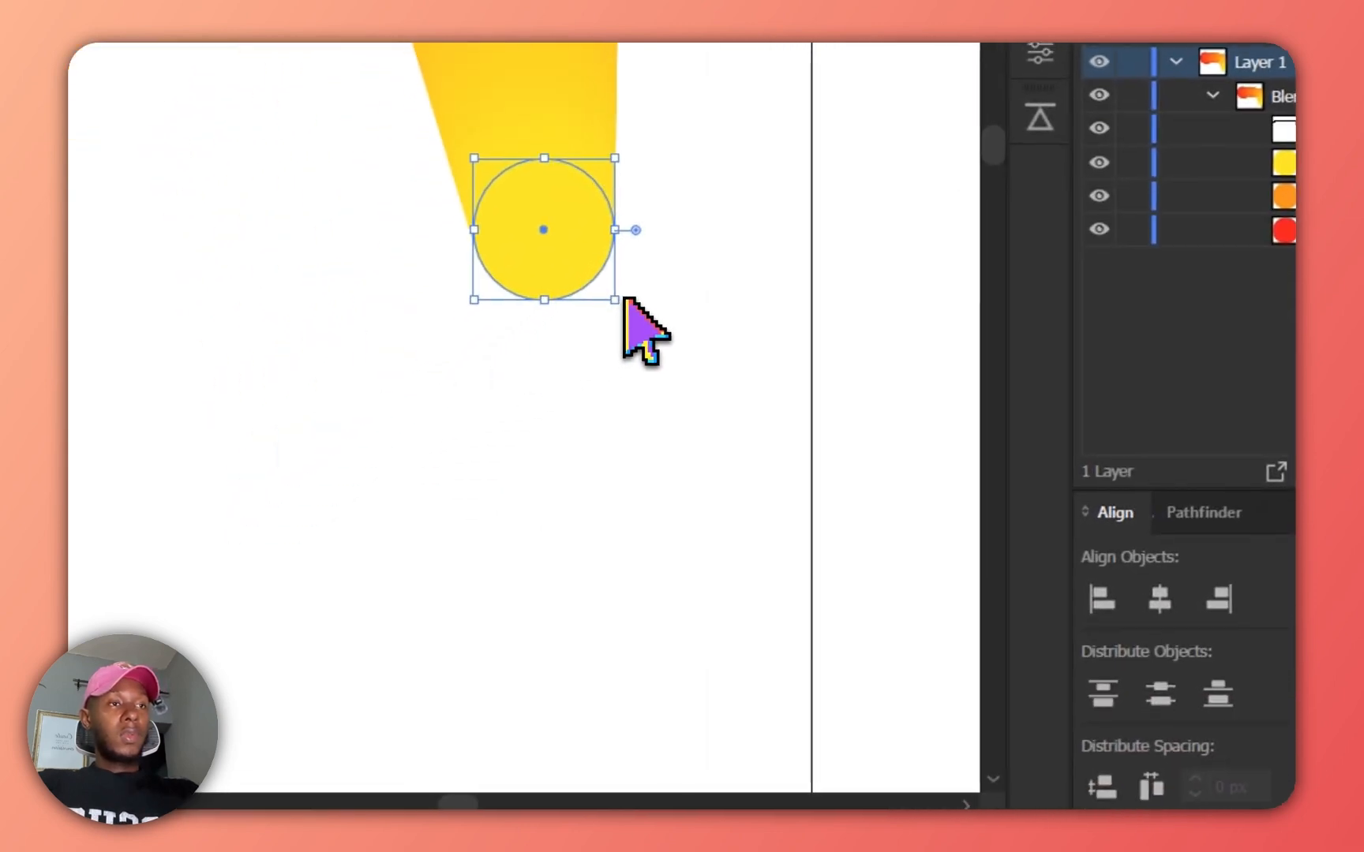
left_click_drag(372, 537, 394, 562)
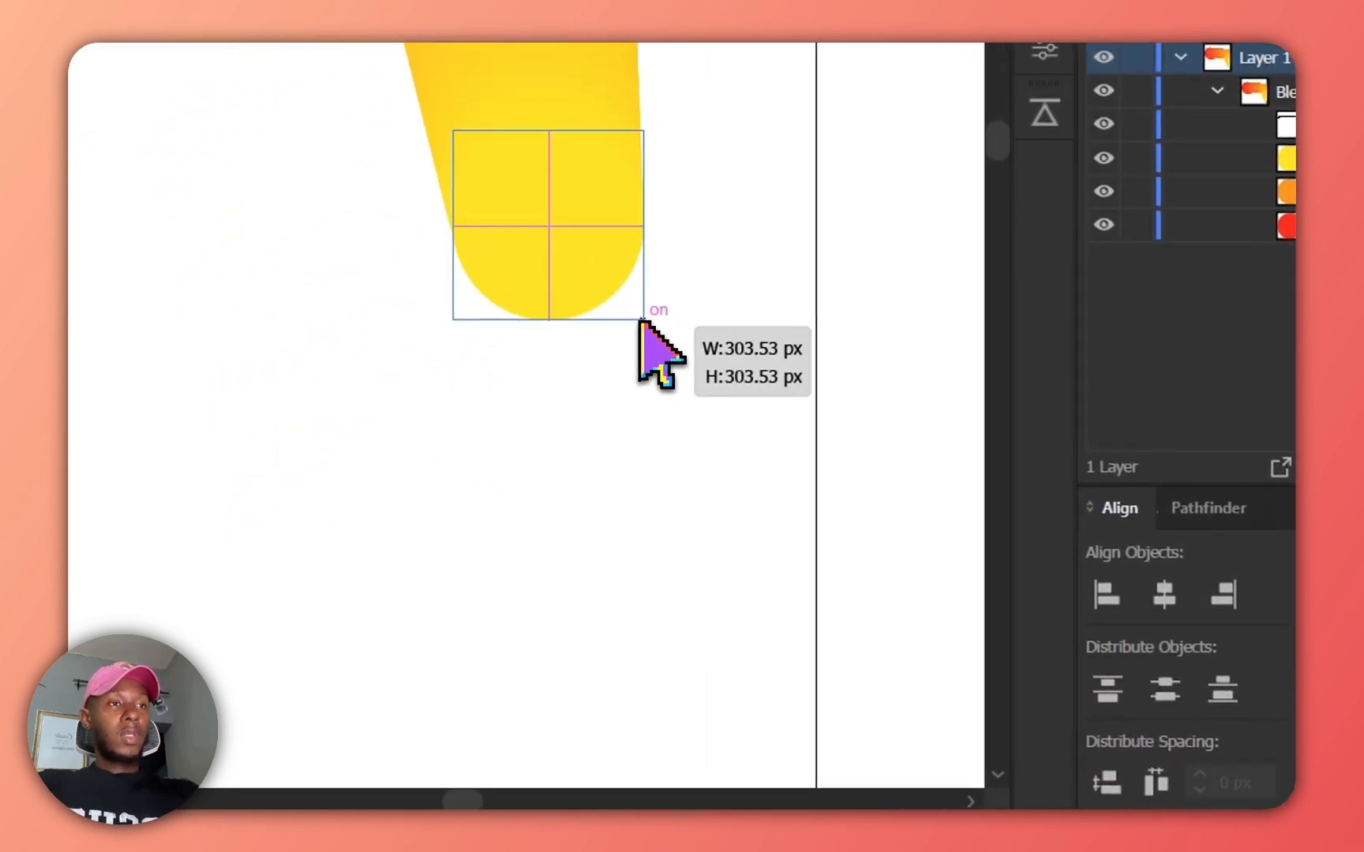
left_click_drag(639, 320, 653, 385)
mouse_move(686, 663)
left_mouse_down()
mouse_move(864, 313)
mouse_move(899, 472)
mouse_move(761, 316)
mouse_move(432, 467)
left_mouse_up()
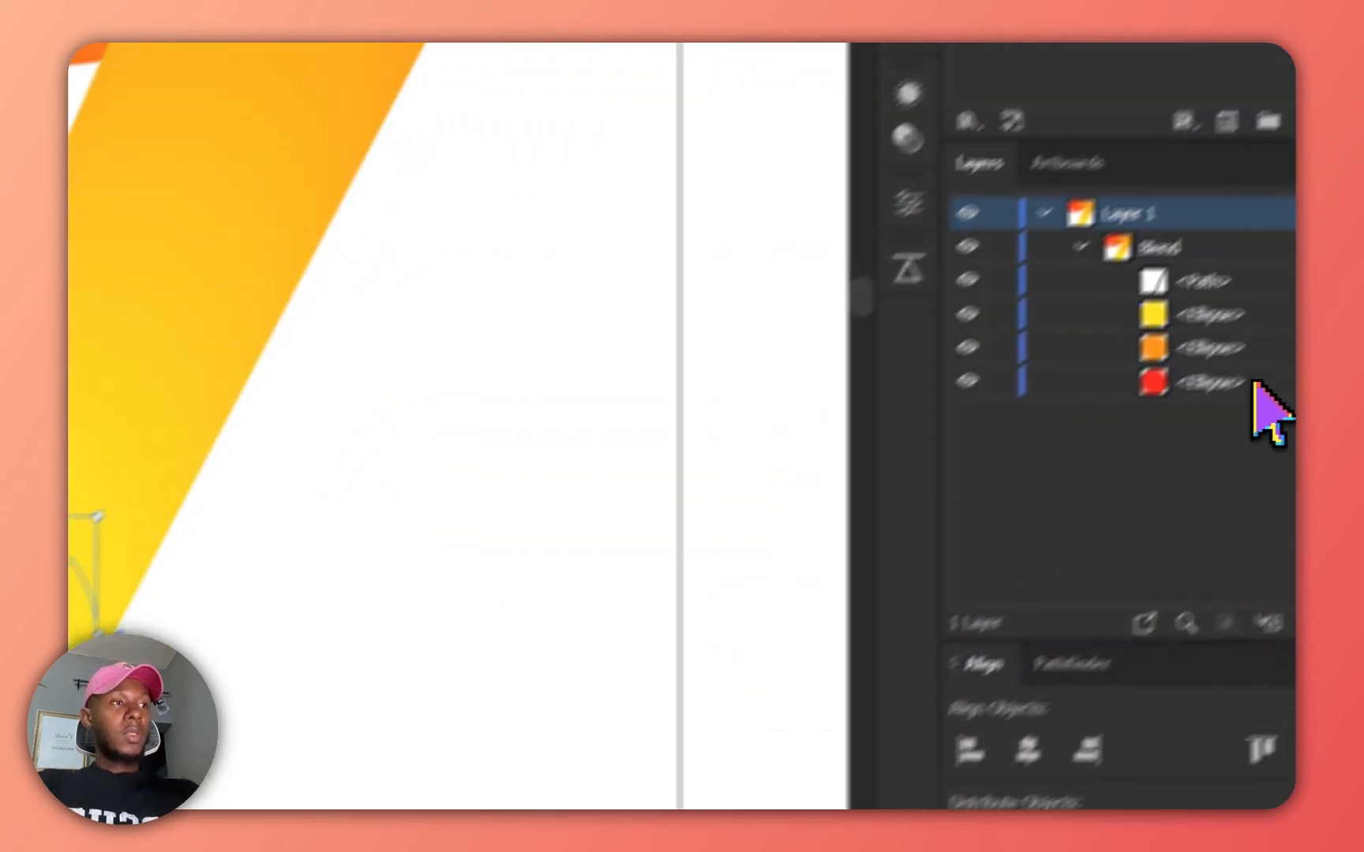
Select the red circle, resize it and reposition it so the blend forms a 7 shape.
left_click(1277, 474)
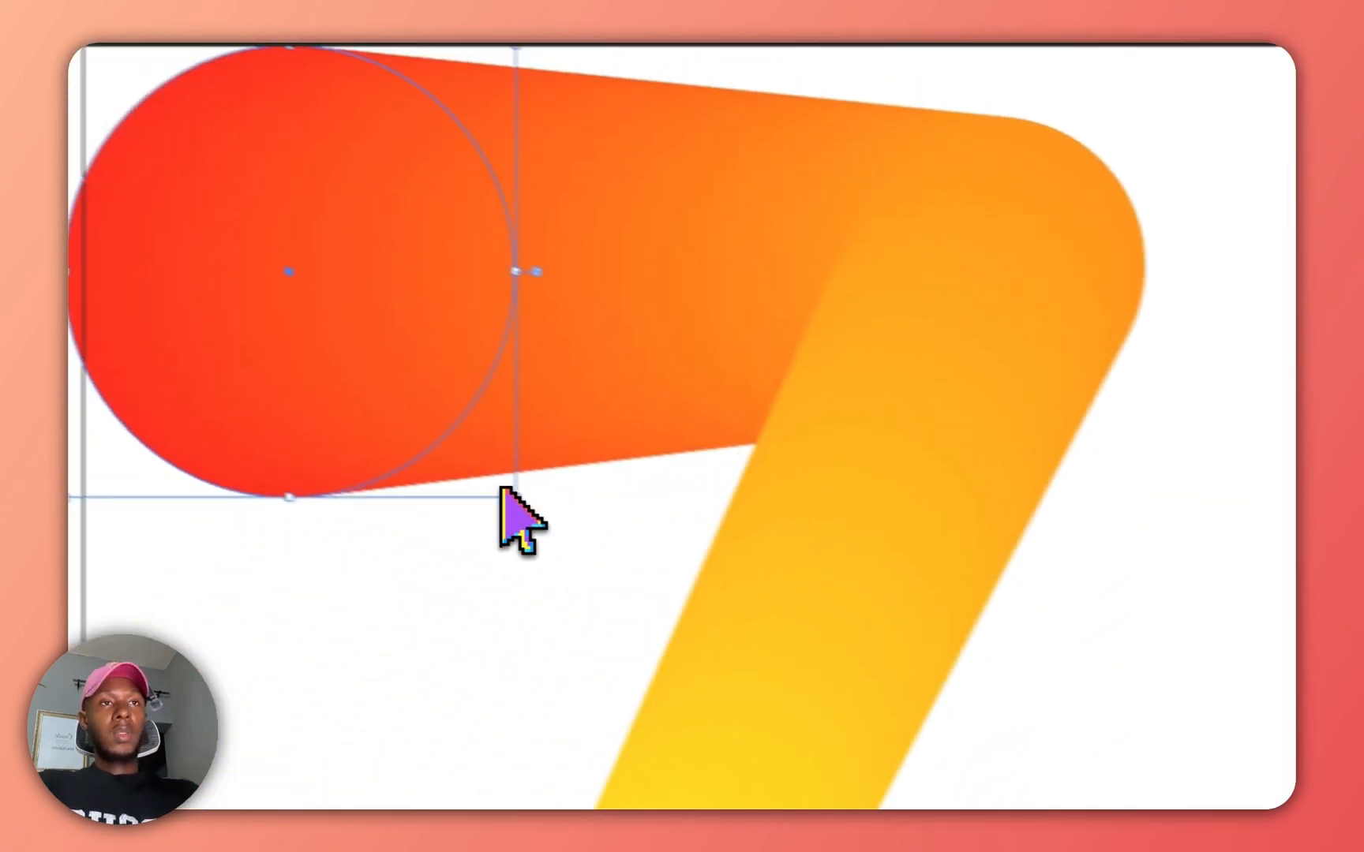
left_click_drag(515, 497, 456, 442)
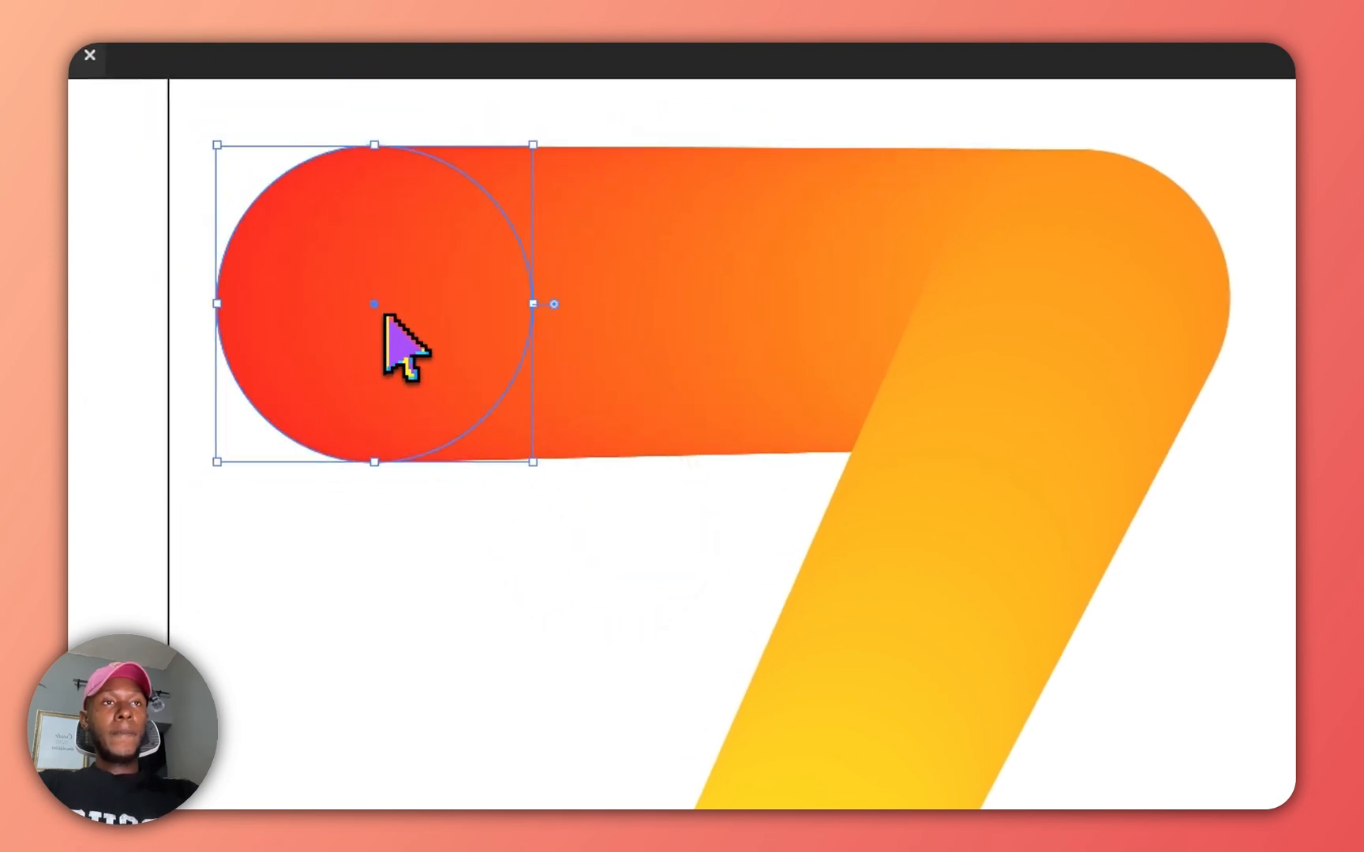
left_click_drag(385, 316, 465, 381)
left_click_drag(1078, 301, 1137, 325)
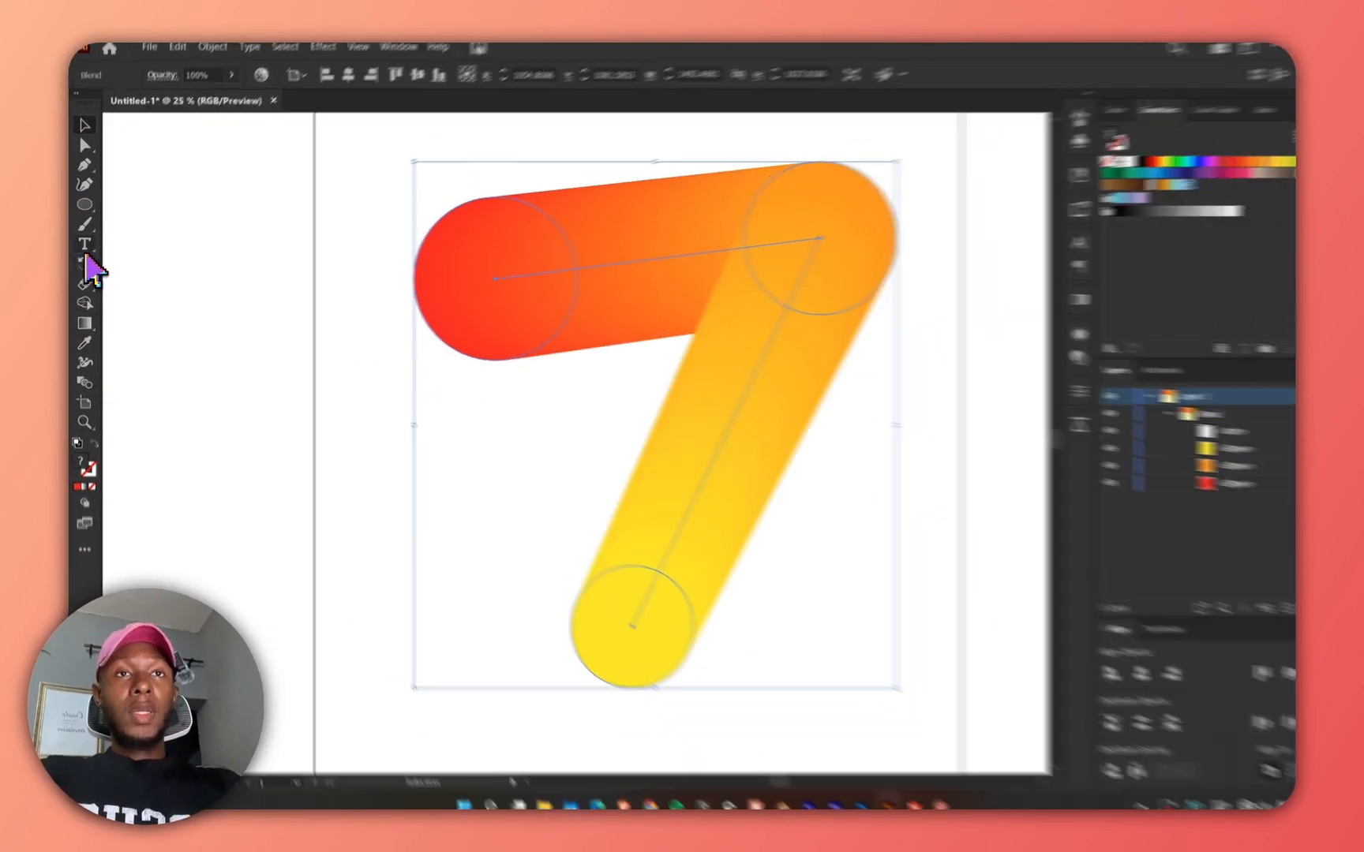
Add a point text reading yeezy inside the 7 shape with the Type tool.
left_click(84, 246)
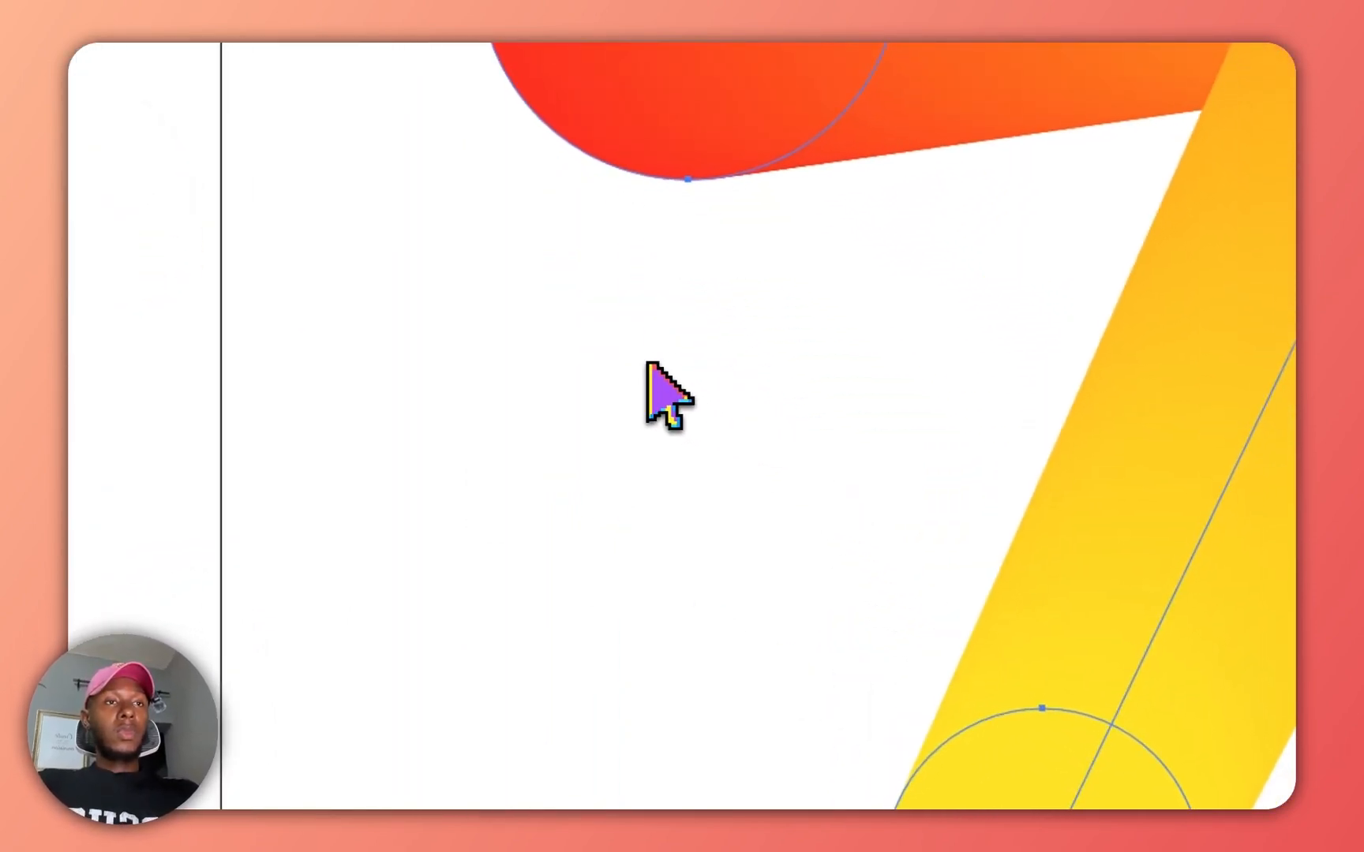
scroll(631, 323, "down", 2)
scroll(685, 345, "up", 2)
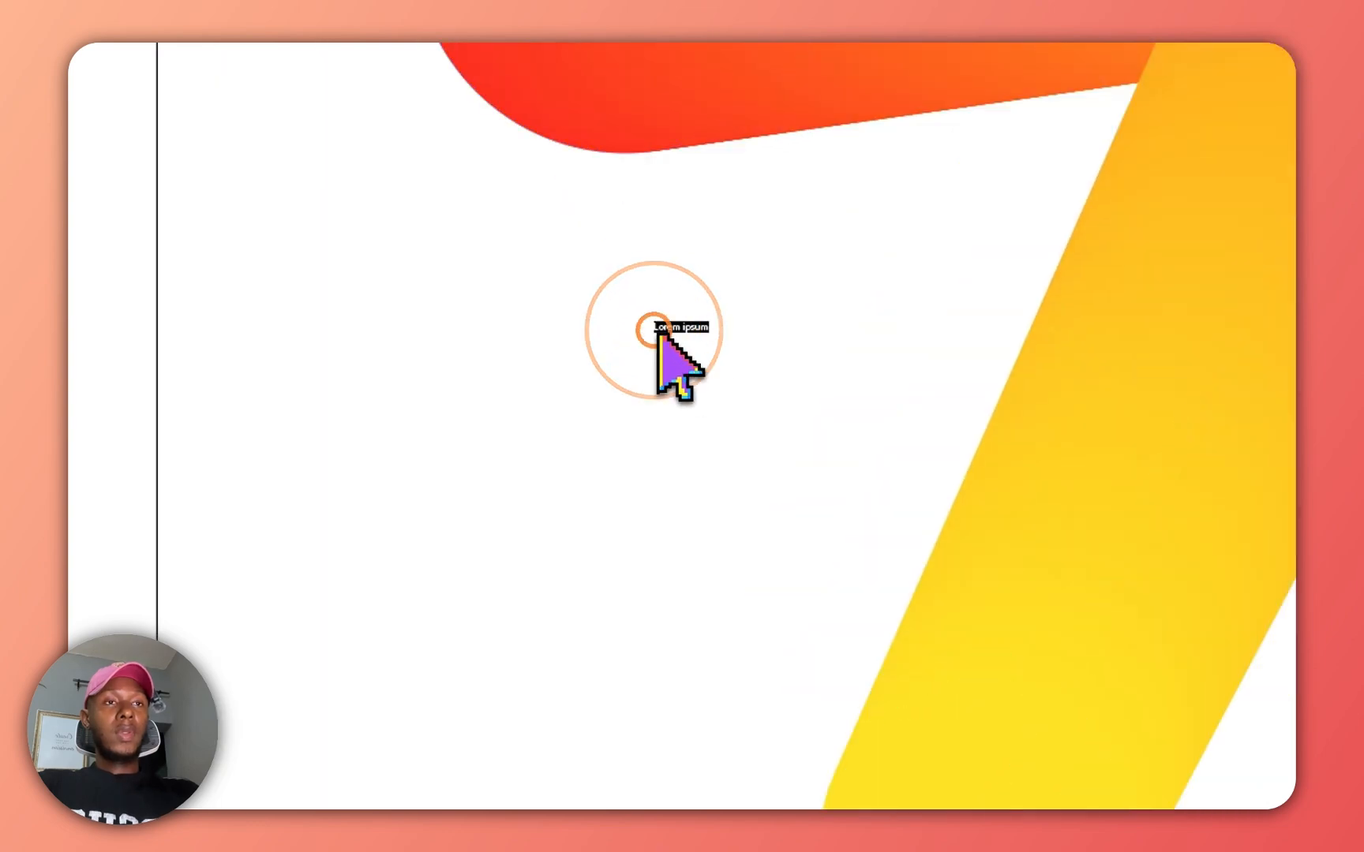
type("ye")
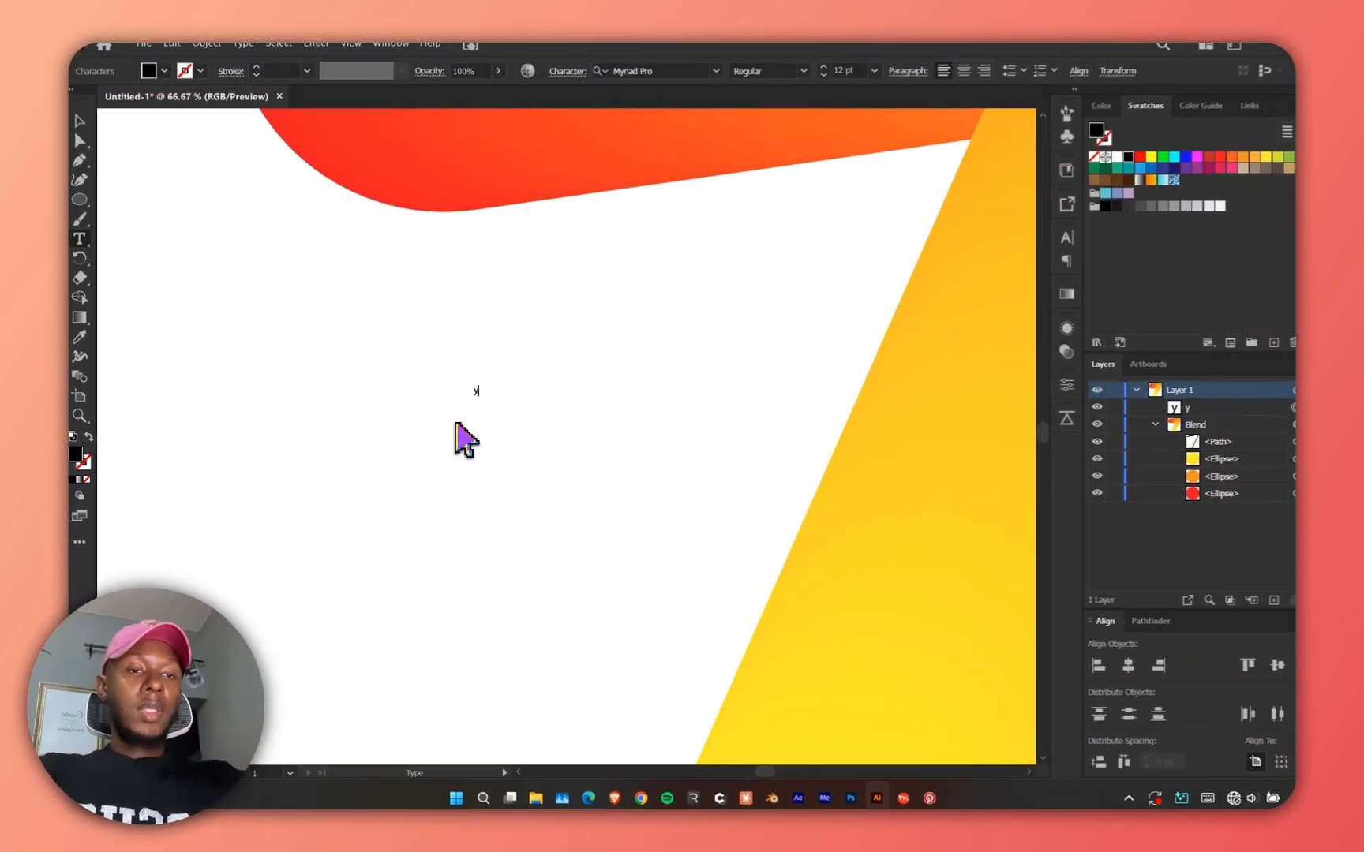
type("e")
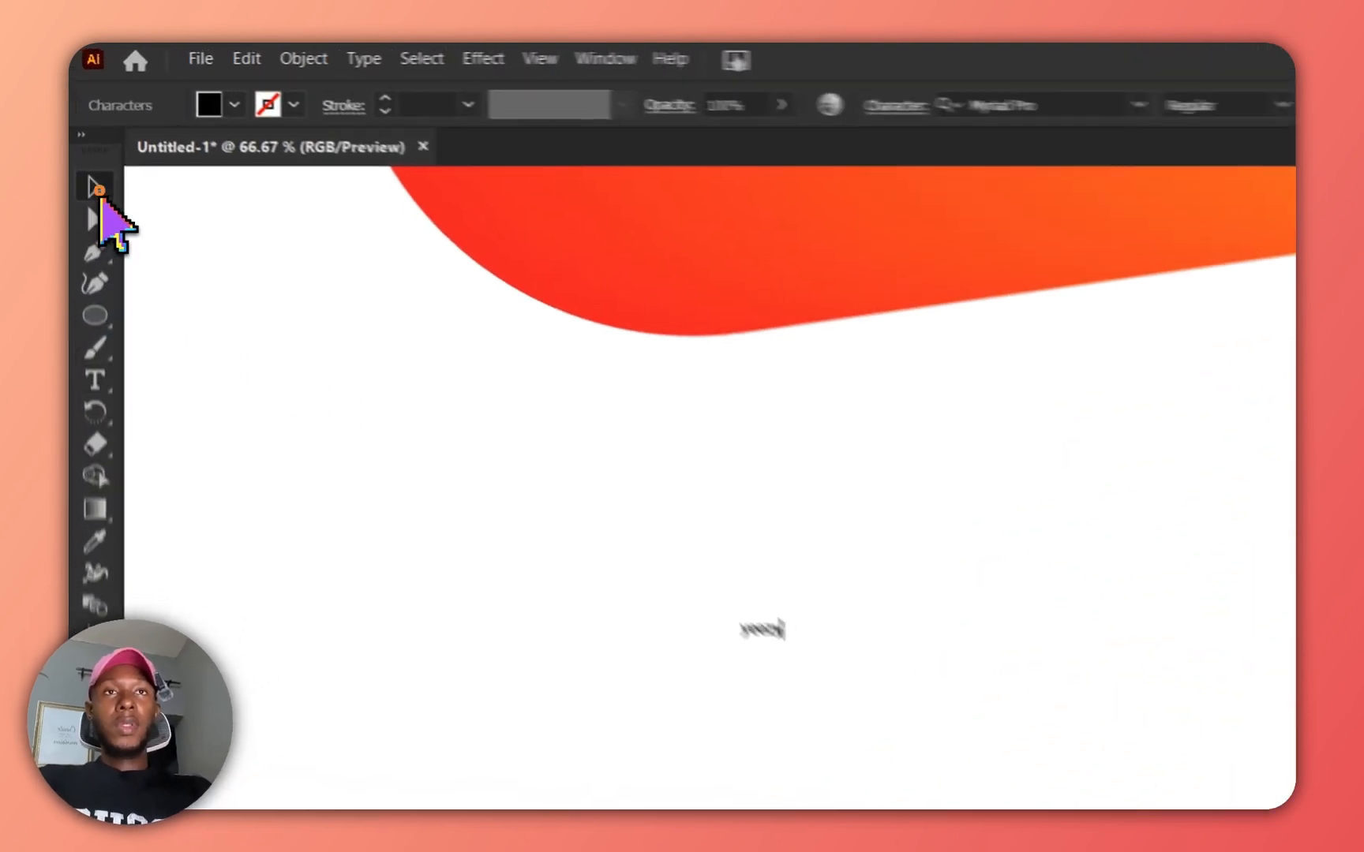
Select the yeezy text and scale it up larger.
left_click(83, 129)
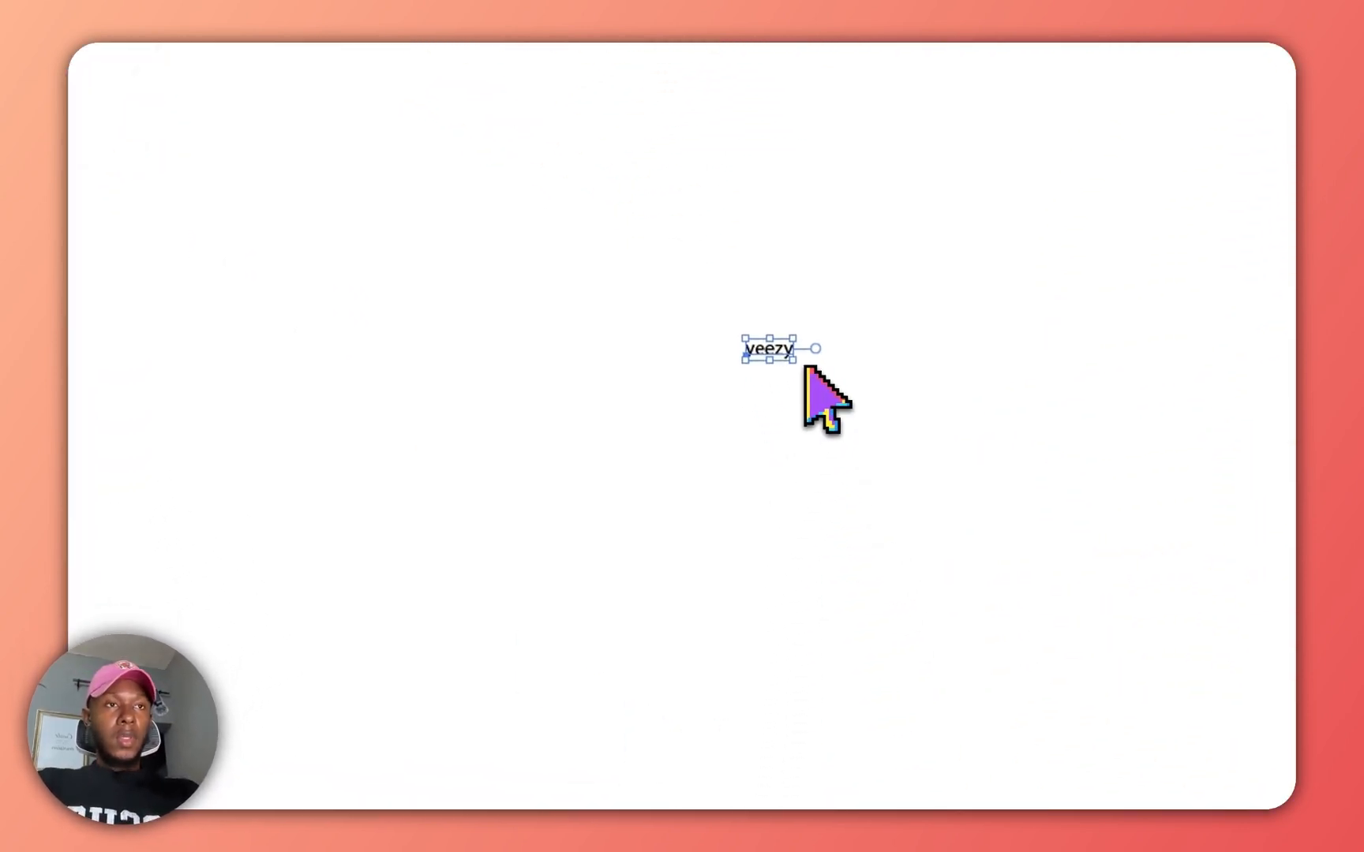
left_click_drag(799, 363, 619, 562)
left_click_drag(405, 426, 663, 289)
scroll(399, 430, "down", 3)
scroll(456, 377, "up", 2)
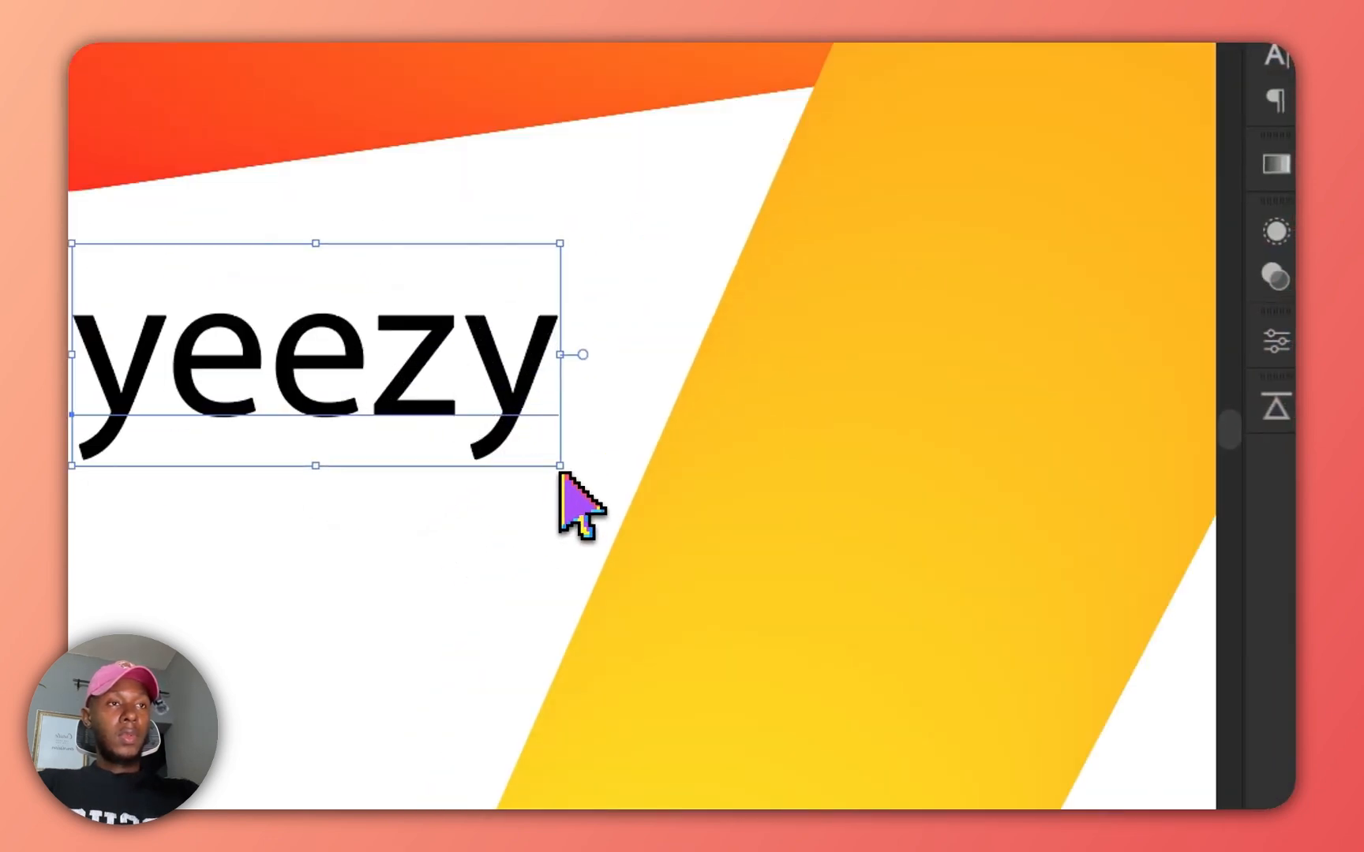
left_click_drag(560, 466, 661, 510)
left_click_drag(584, 426, 606, 447)
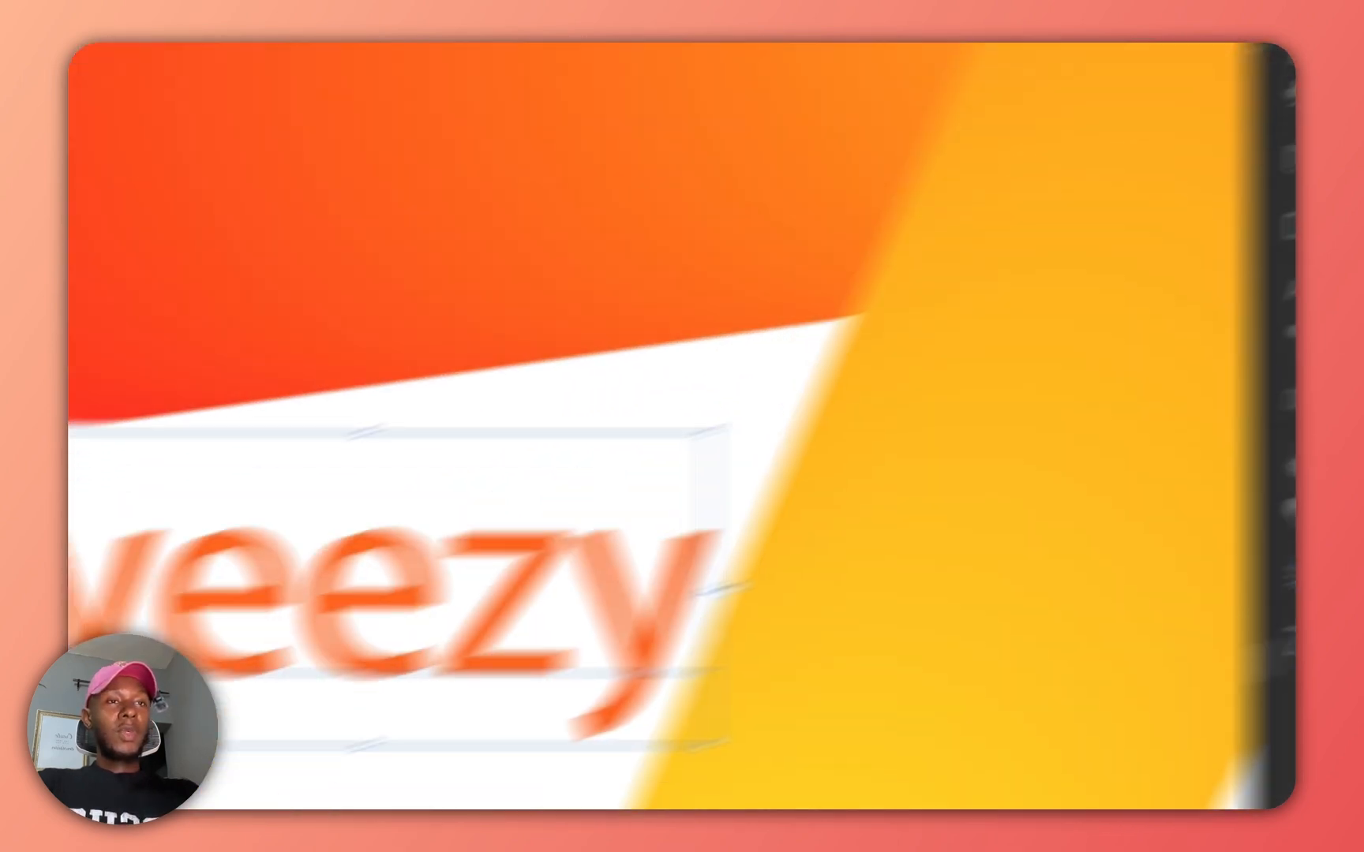
Fill the yeezy text with orange.
left_click(292, 469)
scroll(935, 470, "down", 5)
scroll(859, 416, "up", 3)
scroll(859, 417, "up", 2)
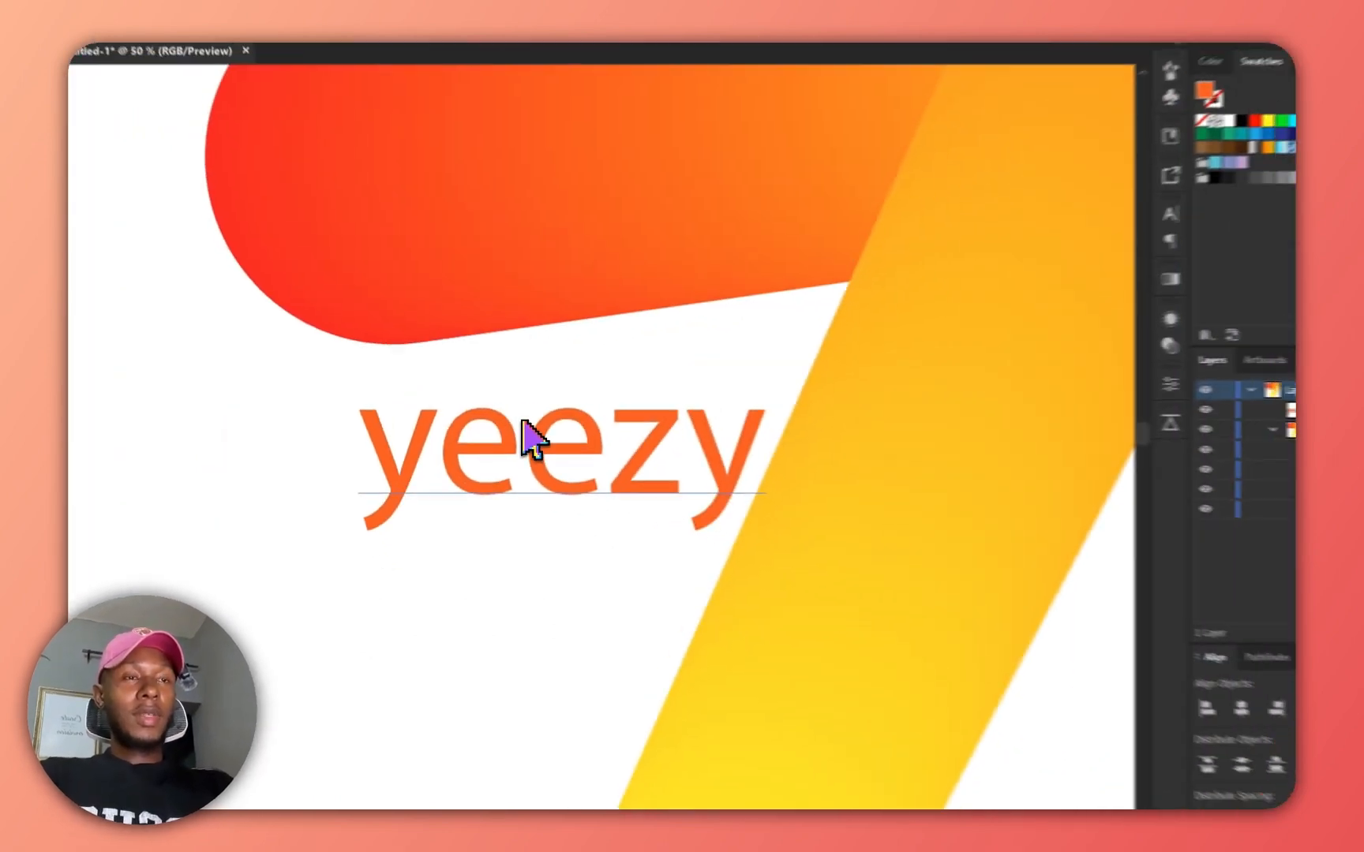
scroll(521, 537, "down", 1)
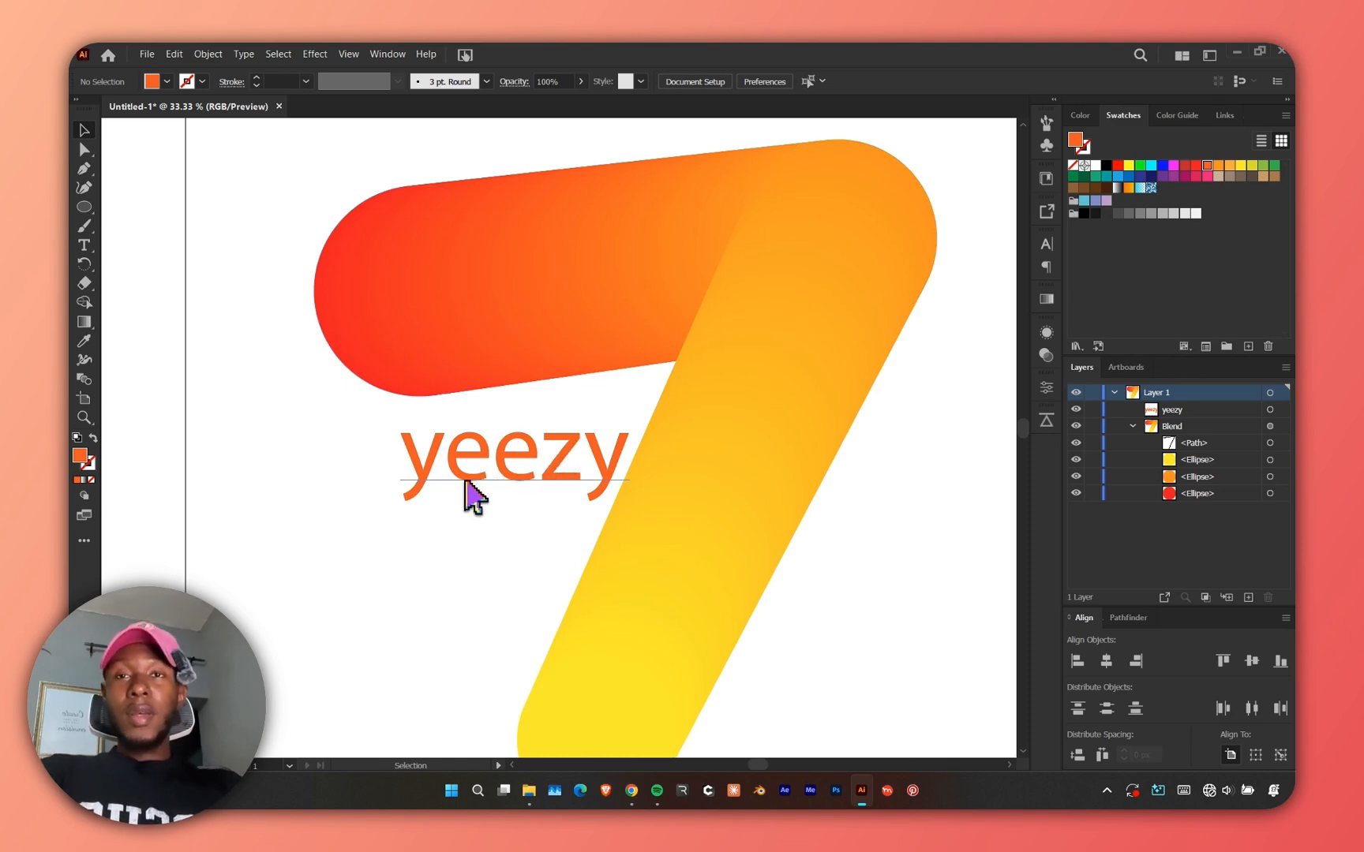
scroll(403, 467, "down", 1)
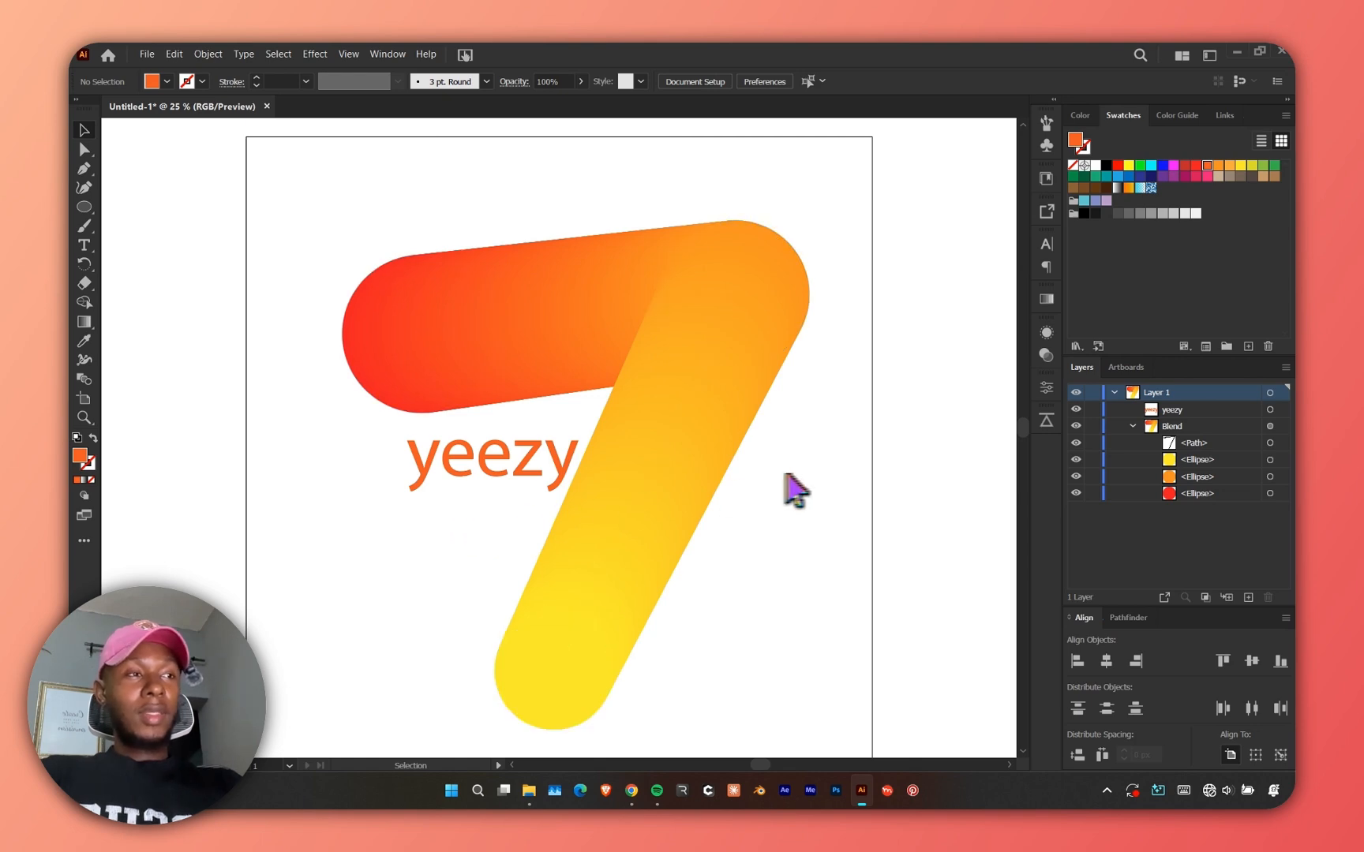
Recolor the blend's circles to cyan, green and magenta.
left_click(1269, 459)
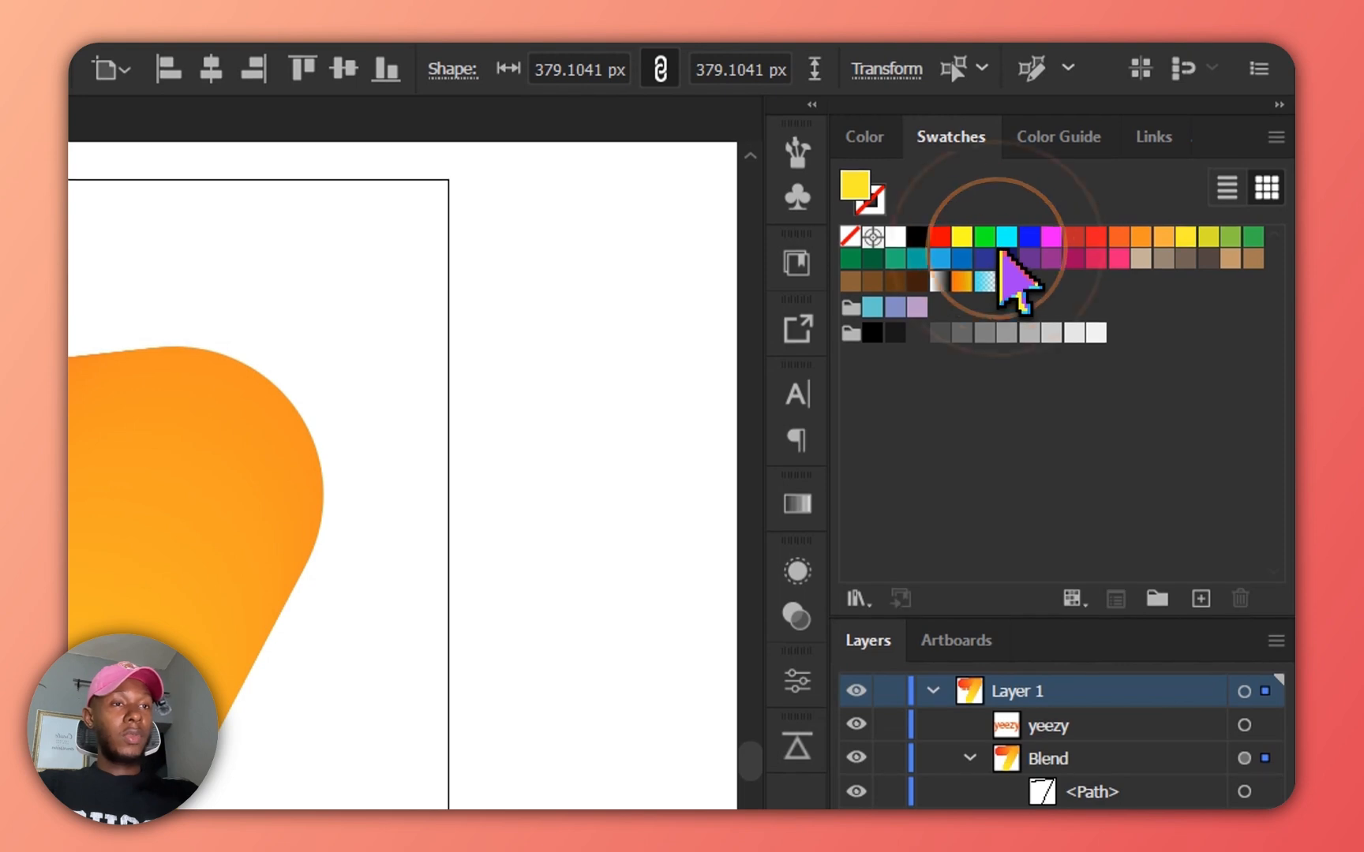
left_click(1264, 793)
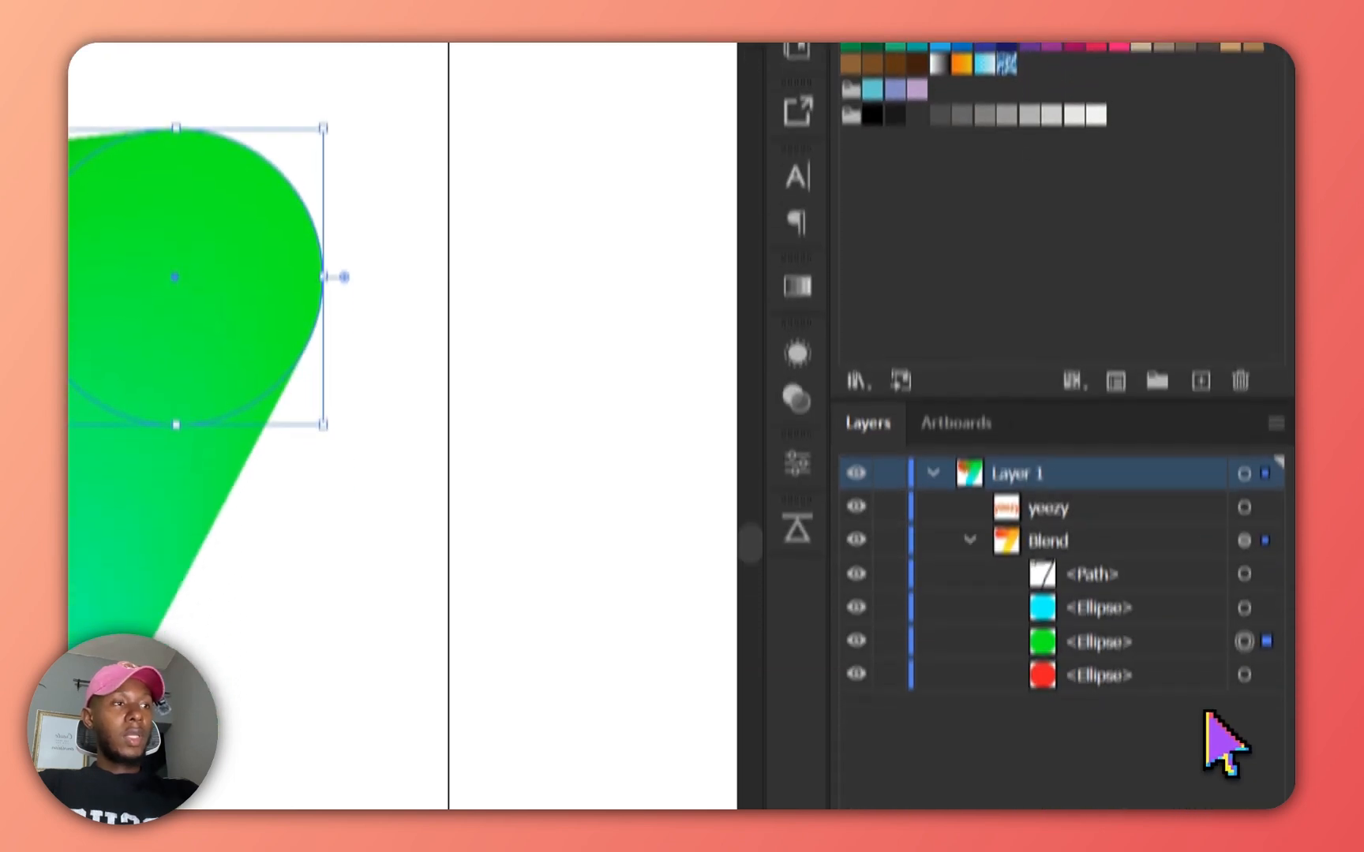
left_click(1262, 603)
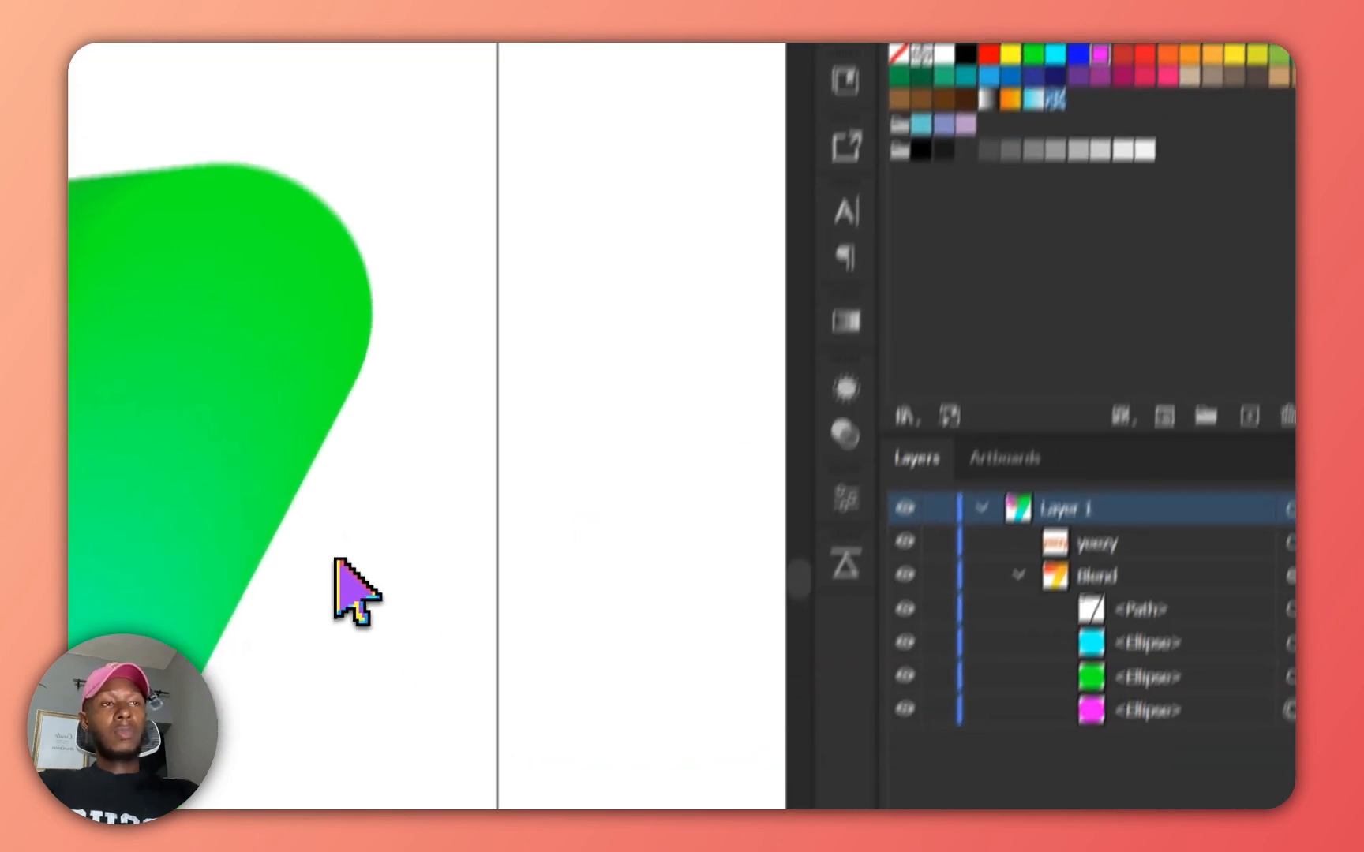
Select the green corner circle and resize it slightly larger.
left_click(1270, 497)
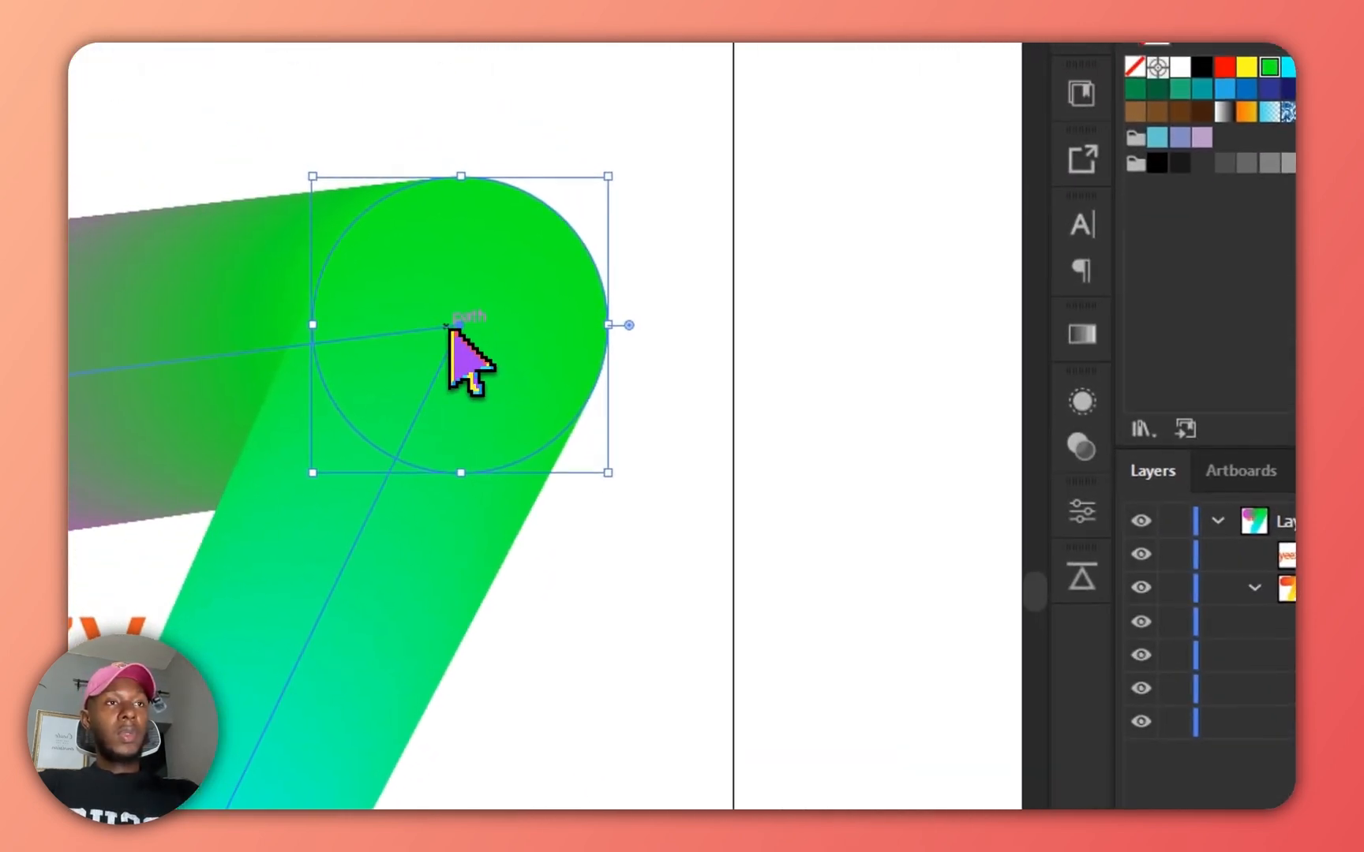
left_click_drag(163, 143, 97, 157)
key("ctrl+z")
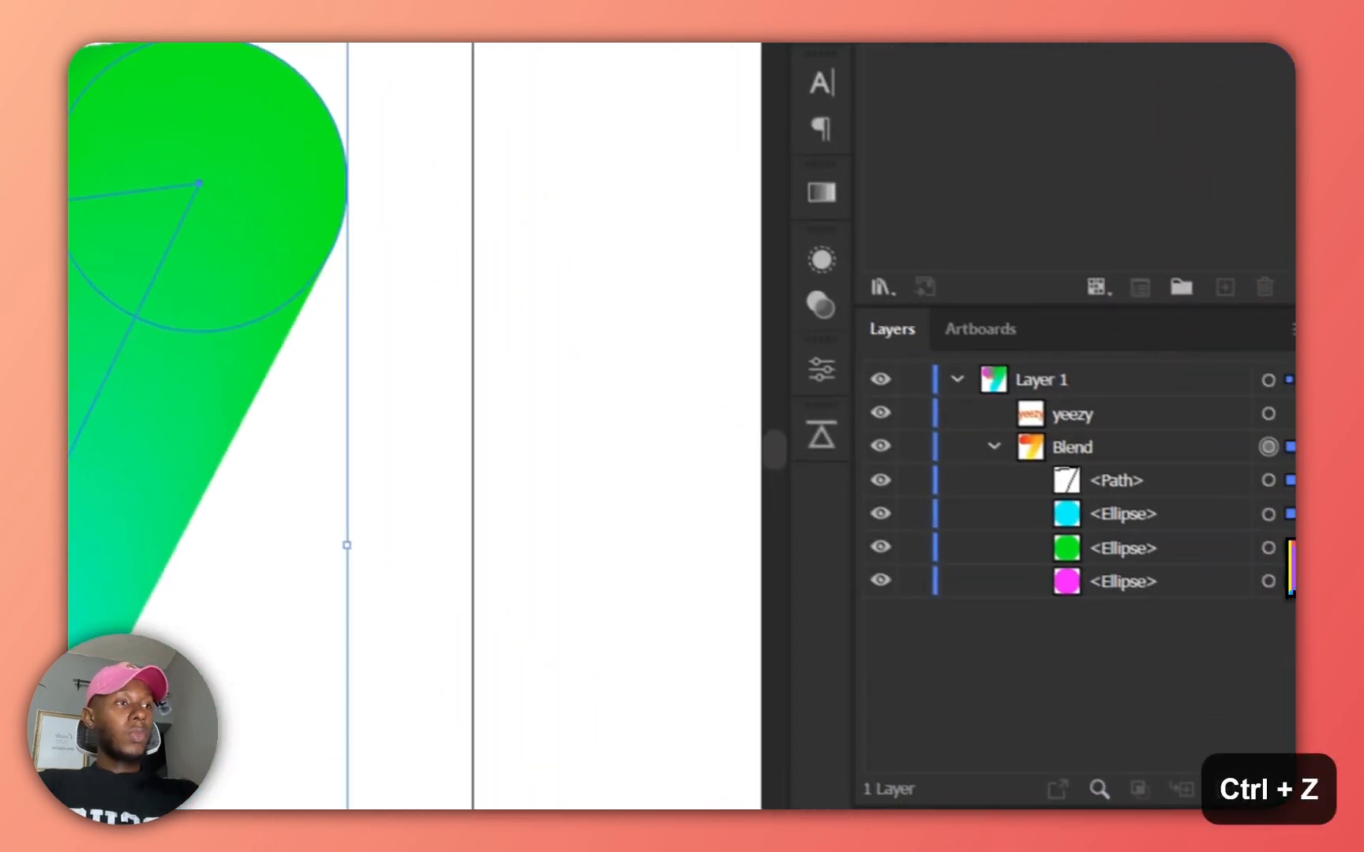
left_click_drag(425, 366, 471, 398)
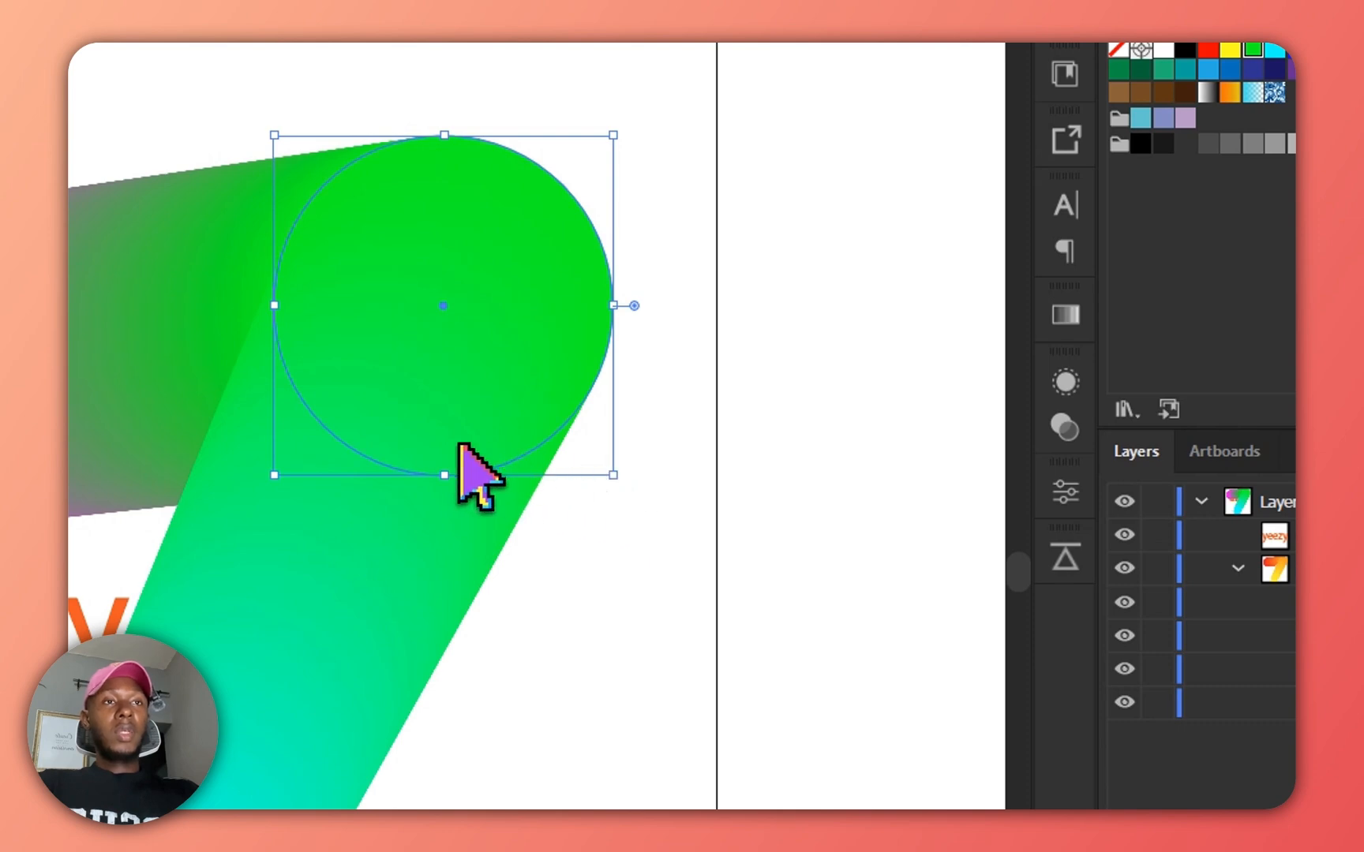